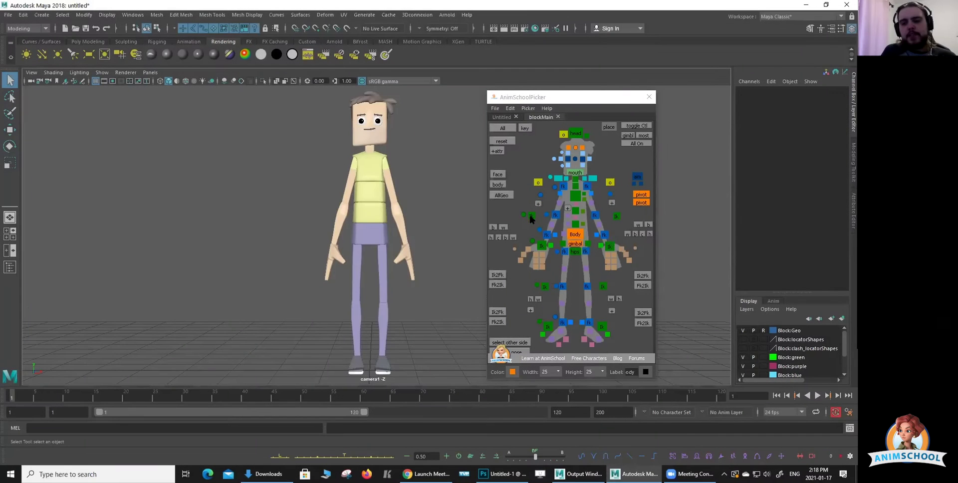
Shift the character's main body control about 0.225 in X and tilt it about -3 degrees in Z.
click(575, 235)
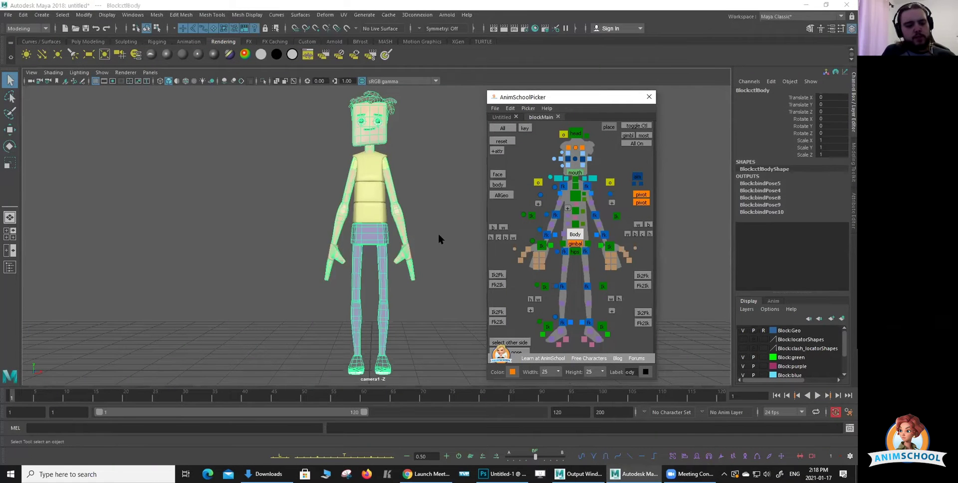
key(w)
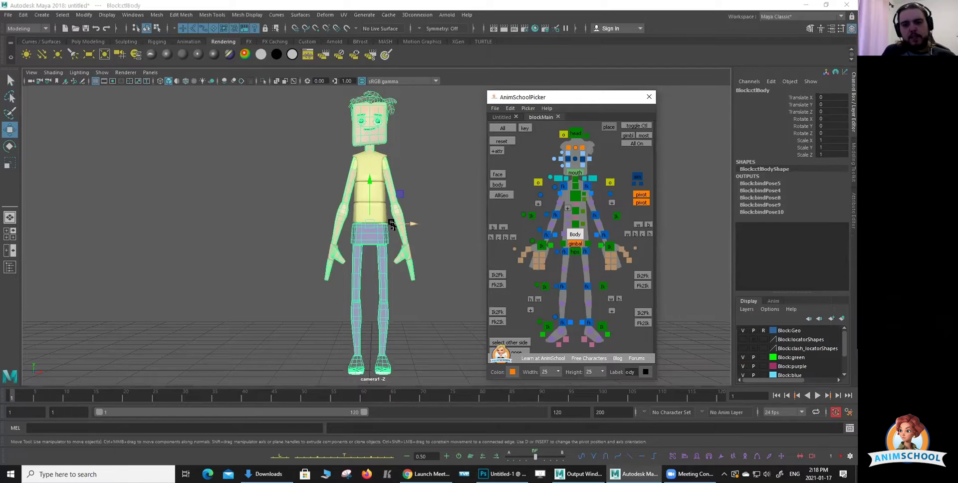
drag(392, 224, 418, 230)
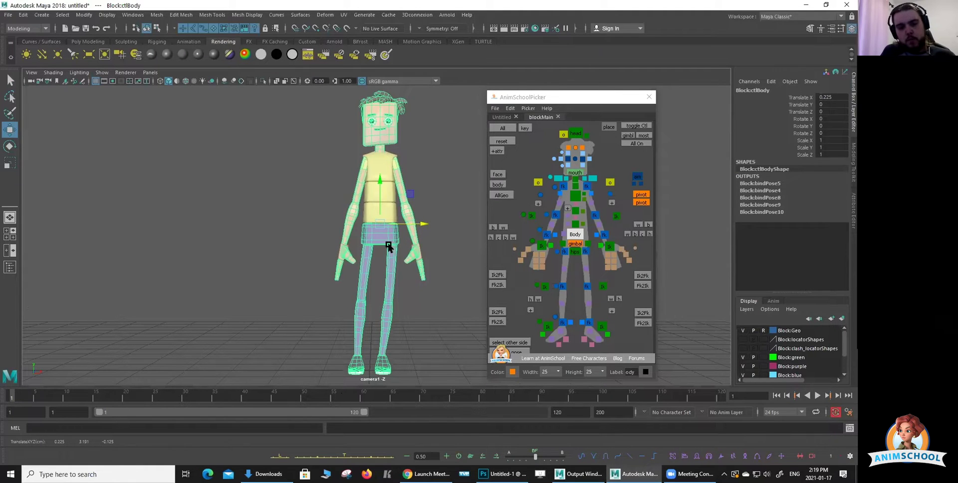
key(e)
drag(338, 216, 340, 214)
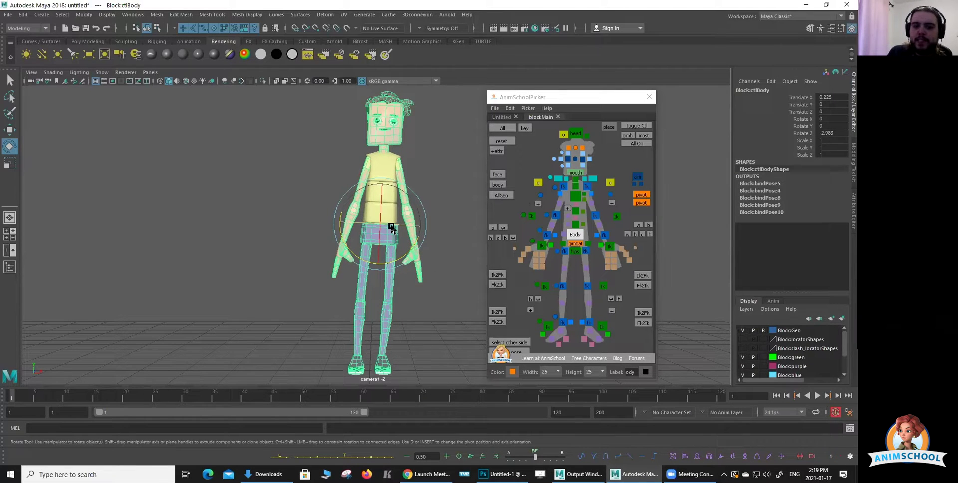
Turn the body control about 26 degrees in Y in the perspective view, and return to the front camera with nothing selected.
key(space)
alt+drag(388, 243, 269, 245)
scroll(391, 304, up, 2)
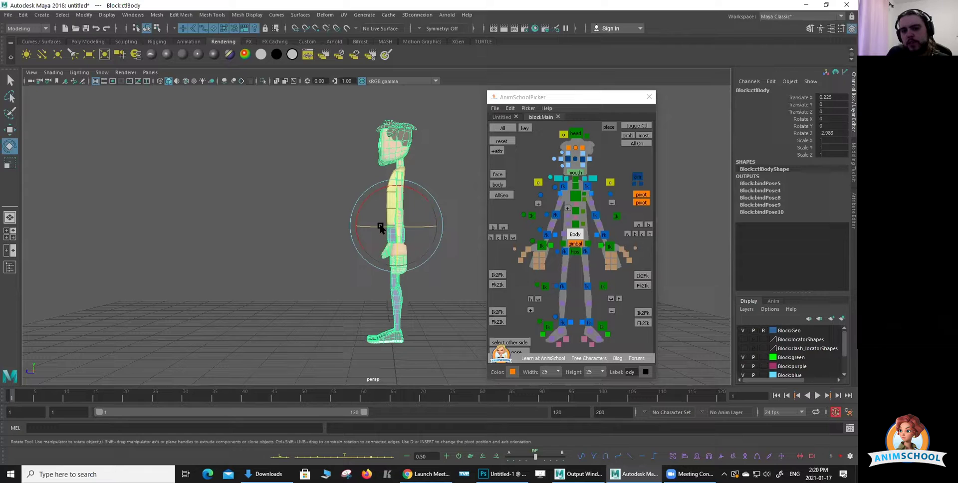
mouse_move(381, 228)
mouse_down()
mouse_move(422, 222)
mouse_move(399, 229)
mouse_up()
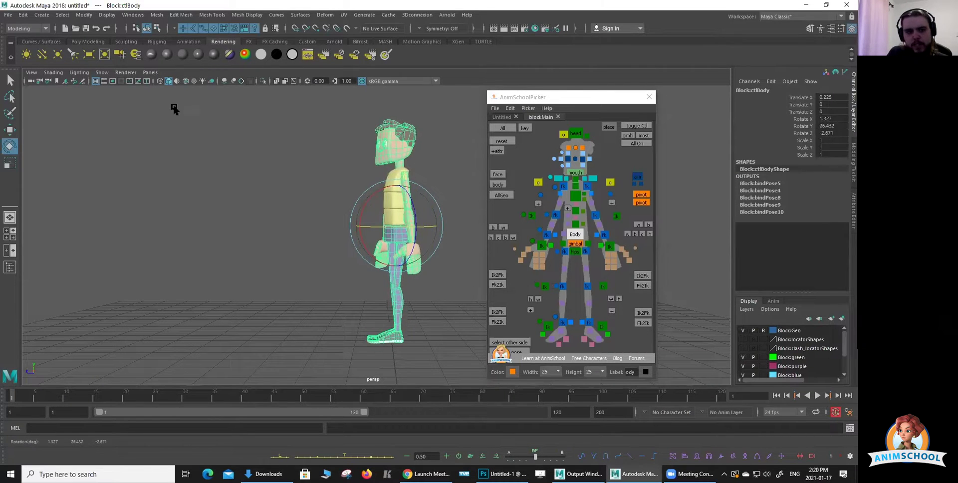
click(149, 73)
mouse_move(181, 81)
click(254, 82)
click(437, 225)
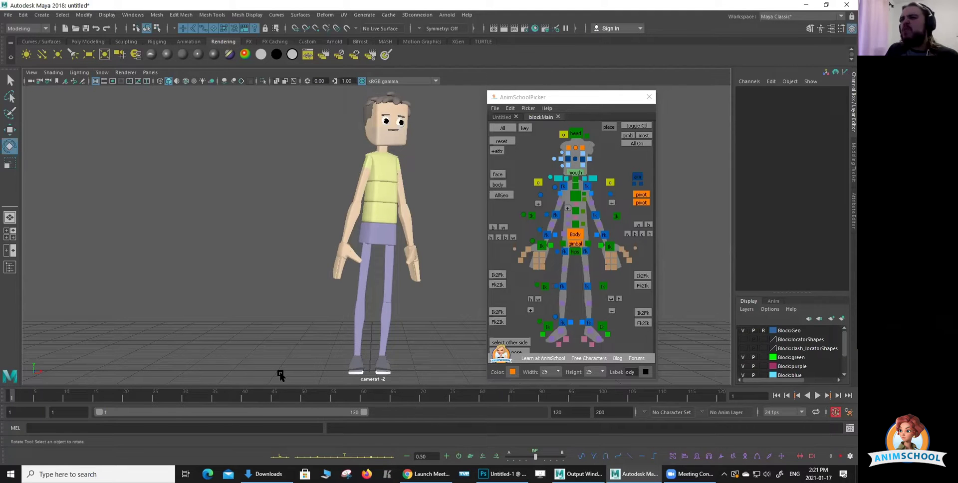
Rotate the left foot IK control about 25 degrees and the right one about -8 degrees in Y.
click(371, 361)
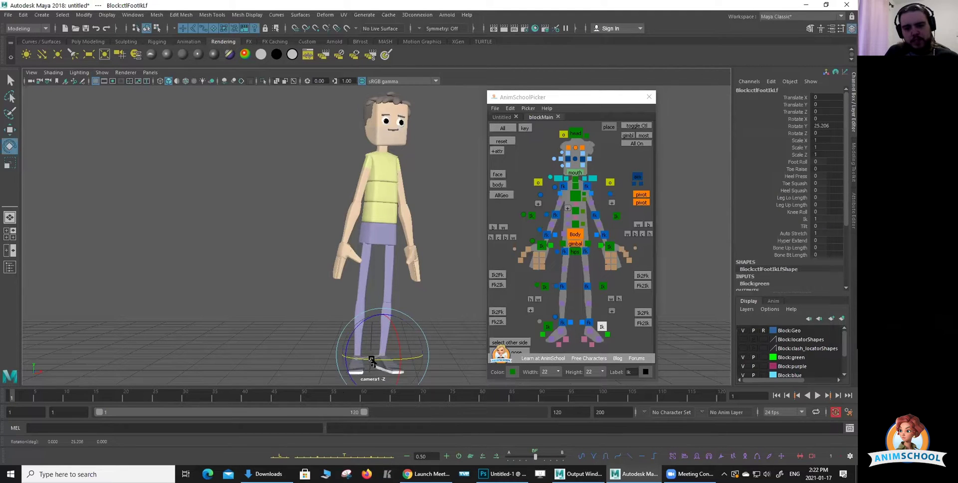
click(354, 361)
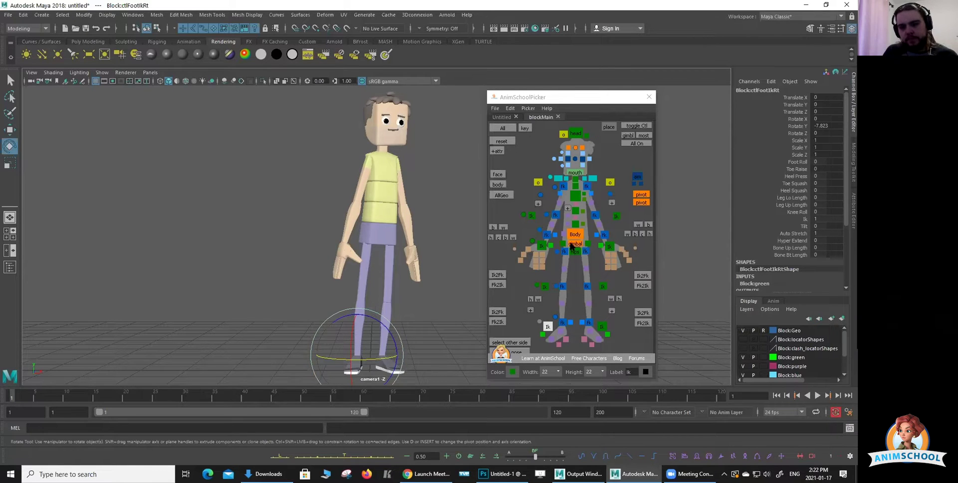
Tilt the hips control about 7 degrees in Z.
click(575, 252)
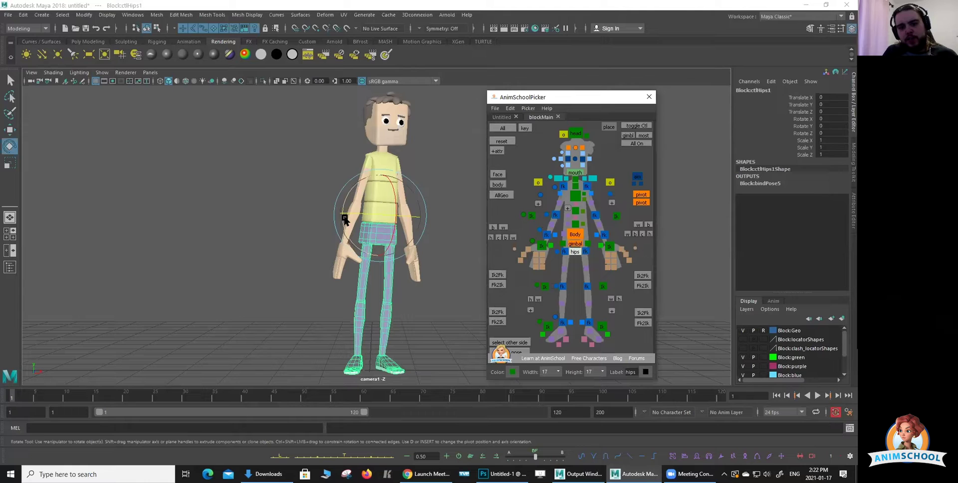
click(343, 198)
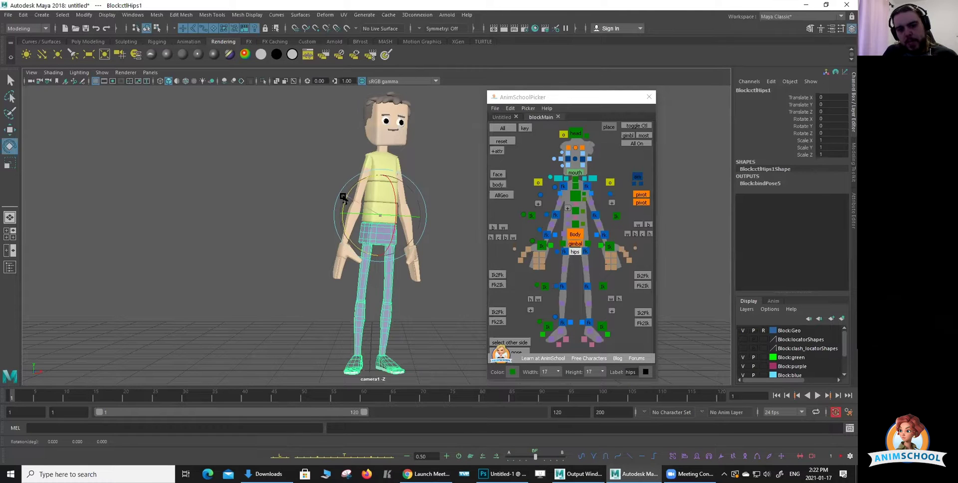
drag(343, 198, 345, 201)
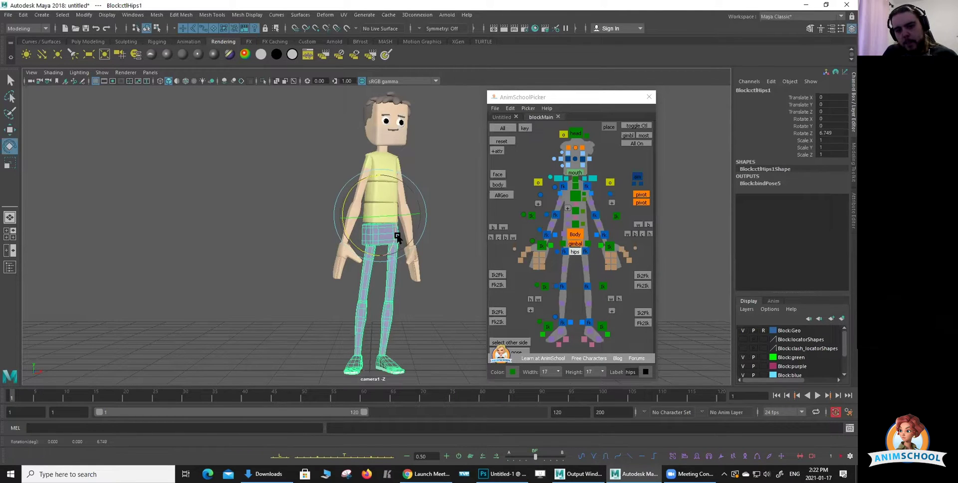
Point the knees outward by moving the left leg pole vector about 2.75 and the right one about -1.9 in X.
click(389, 274)
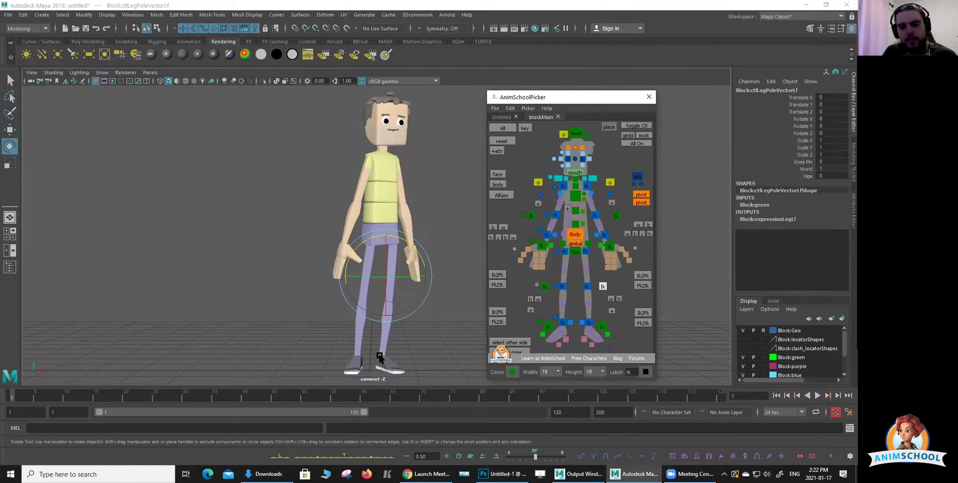
key(w)
drag(419, 276, 462, 275)
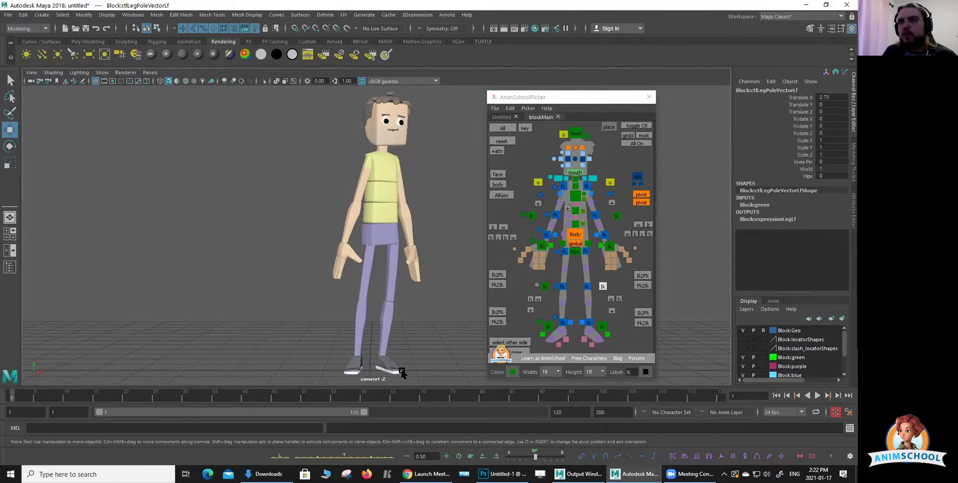
click(545, 286)
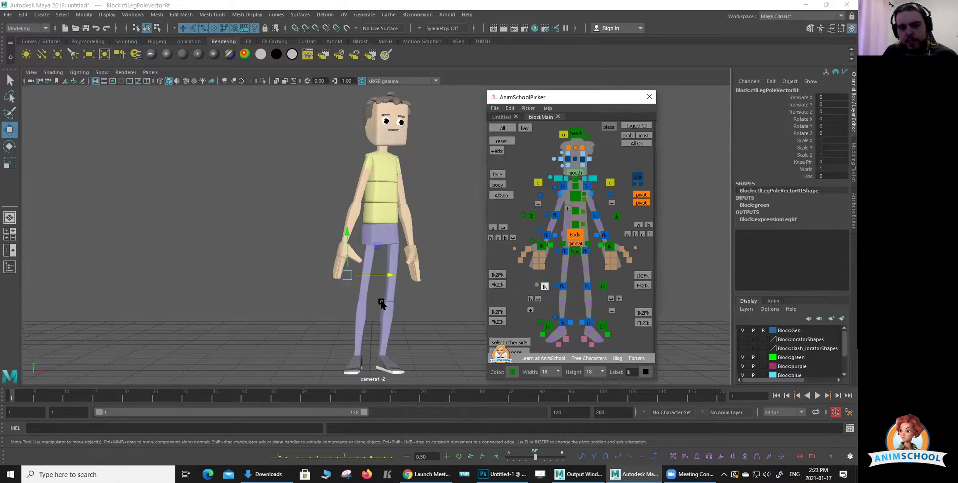
drag(383, 274, 254, 276)
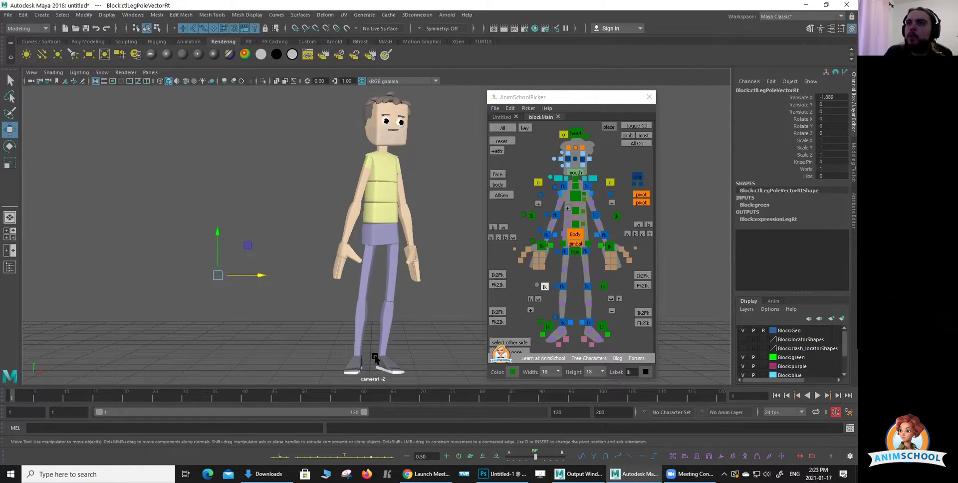
Try to bend the torso forward by rotating both spine controls and the chest together about 10 degrees in X.
click(577, 224)
shift+click(576, 212)
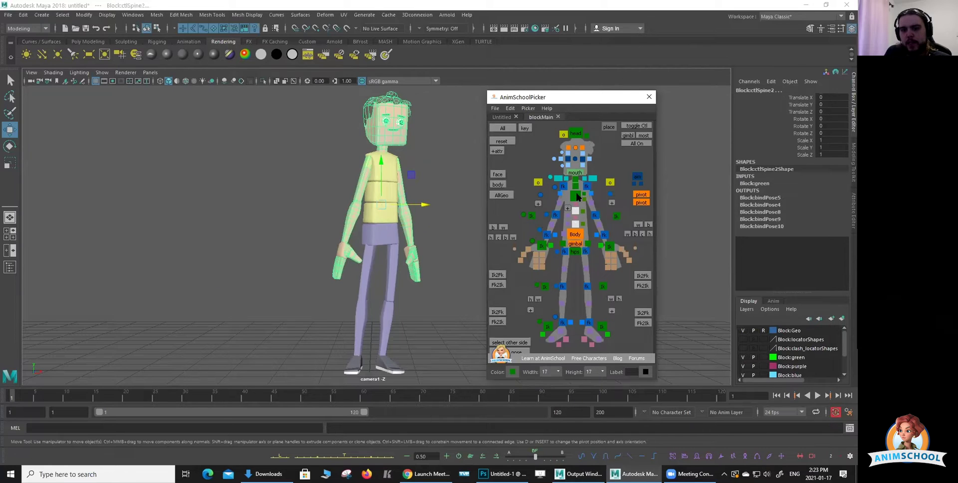
shift+click(576, 196)
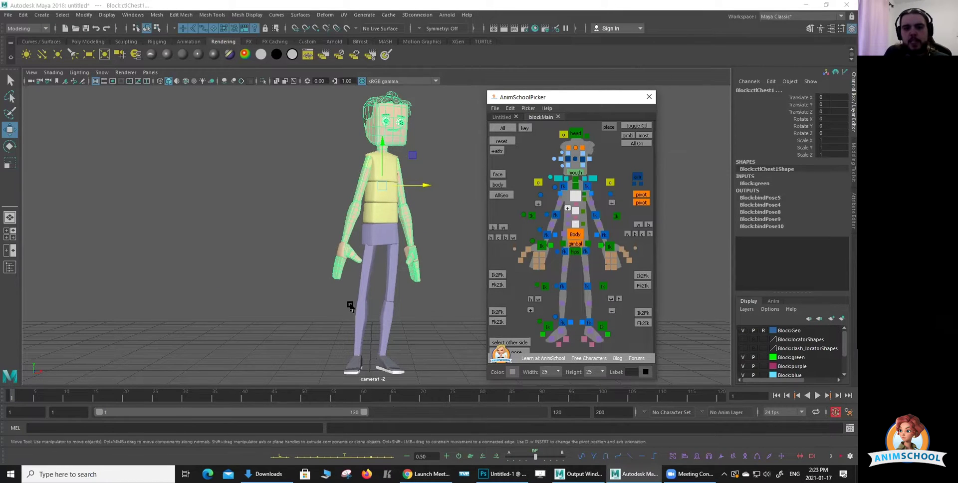
key(e)
drag(385, 214, 386, 181)
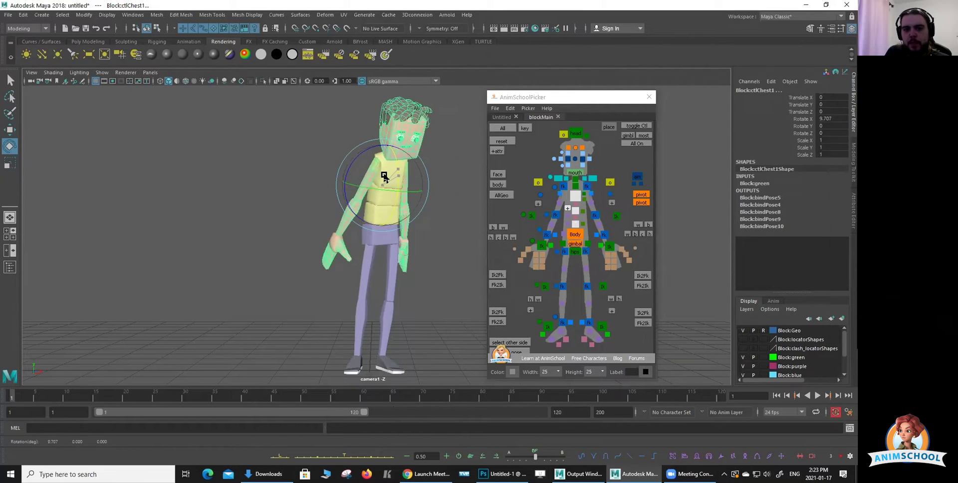
key(ctrl+z)
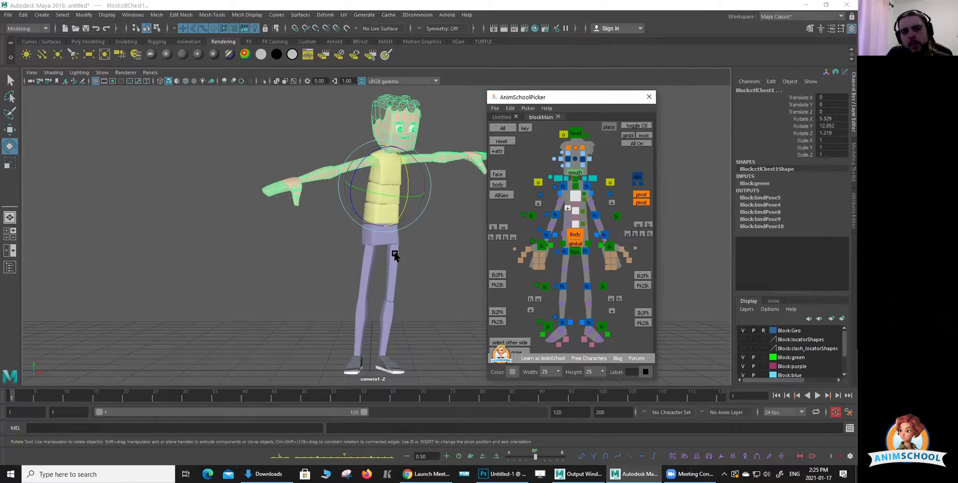
Rotate both spine controls and the chest together in Z so the upper body leans toward the character's right side.
click(416, 253)
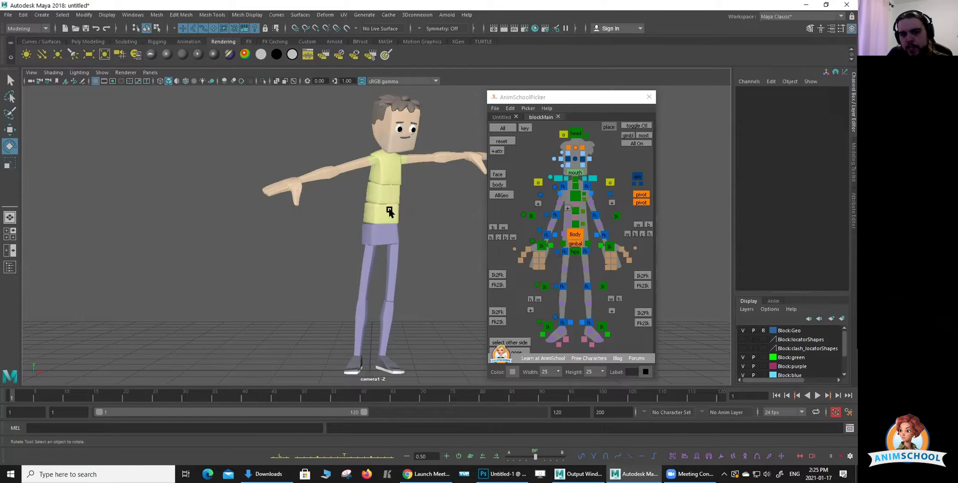
click(575, 212)
shift+click(576, 224)
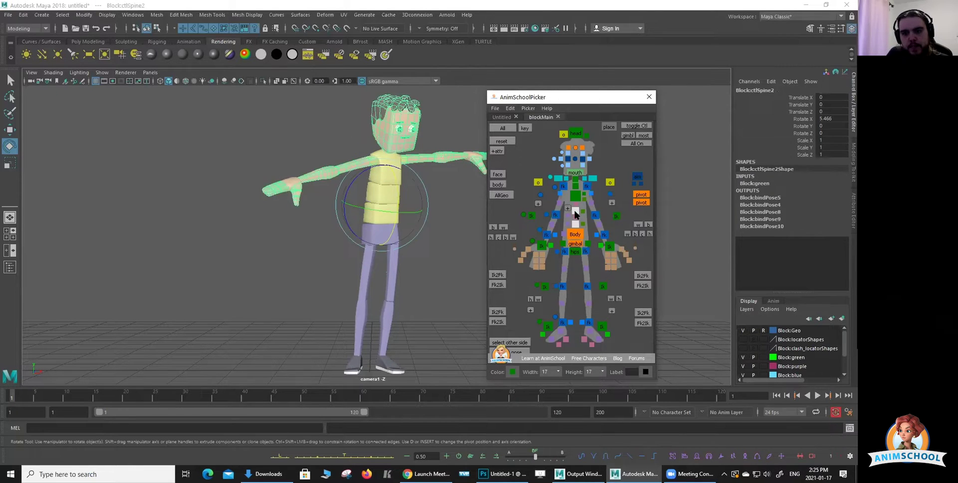
shift+click(576, 196)
drag(366, 165, 358, 166)
click(358, 166)
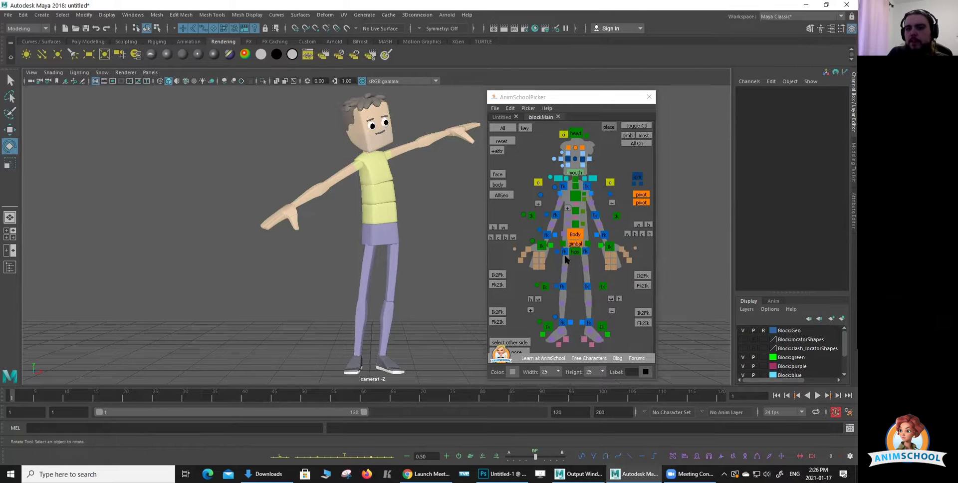
Shift the main body control farther sideways to about 0.31 in X.
click(405, 232)
key(q)
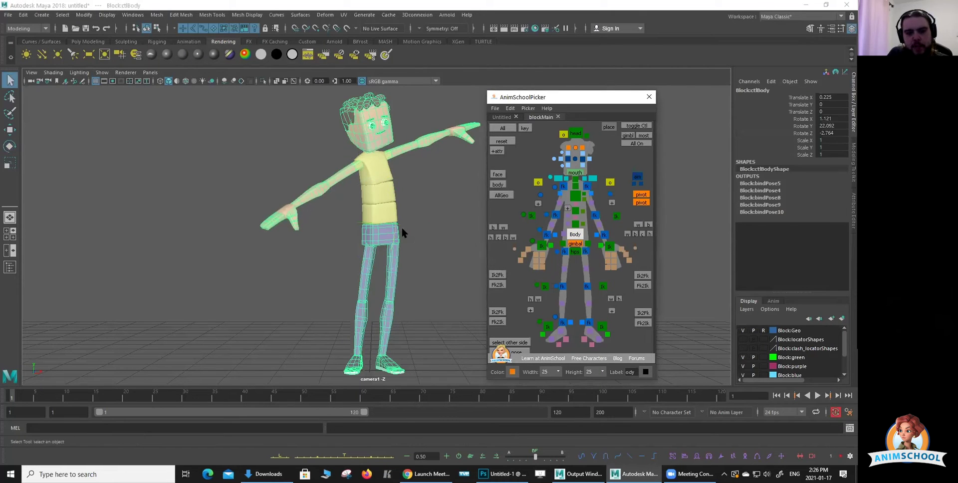
key(w)
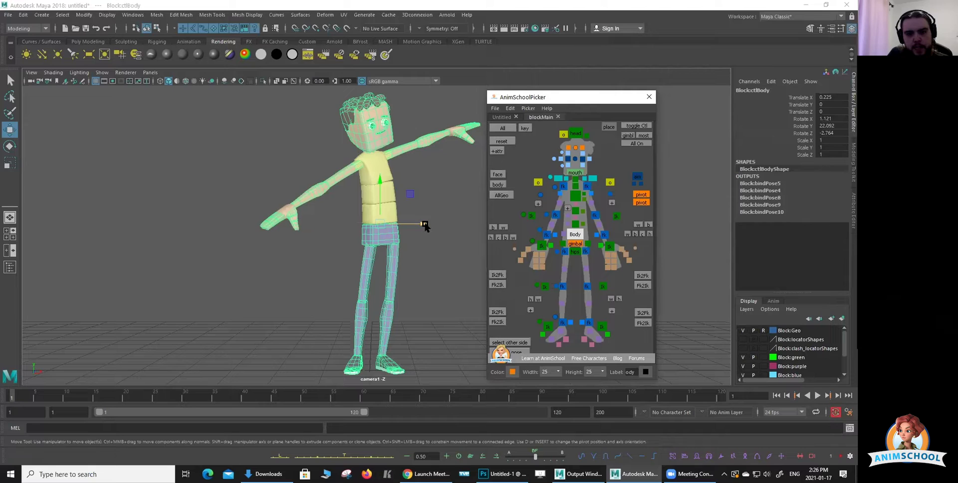
drag(424, 226, 426, 228)
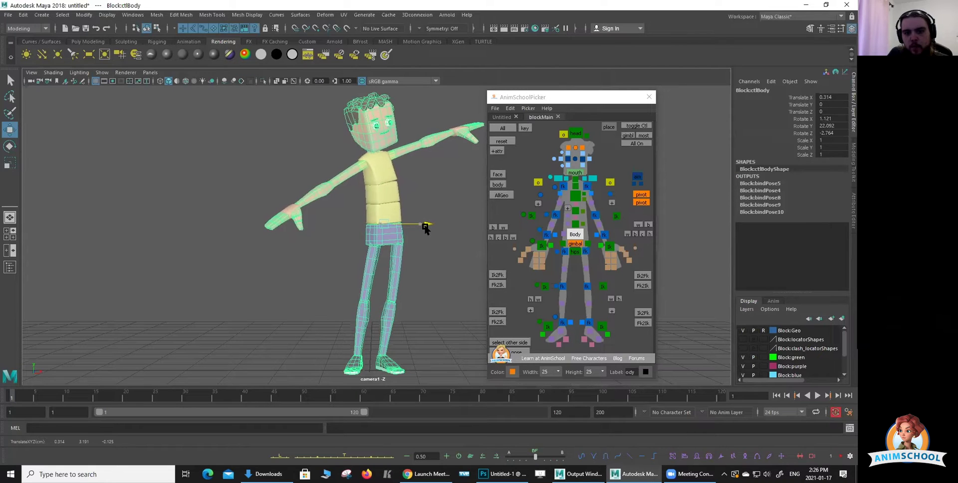
Reduce the chest control's sideways tilt to about 4 degrees in Z.
click(576, 196)
key(e)
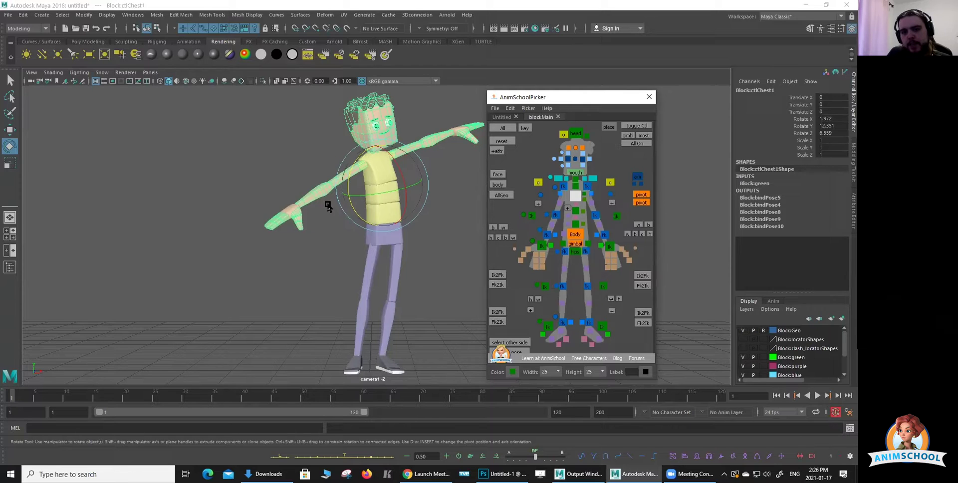
drag(349, 179, 352, 178)
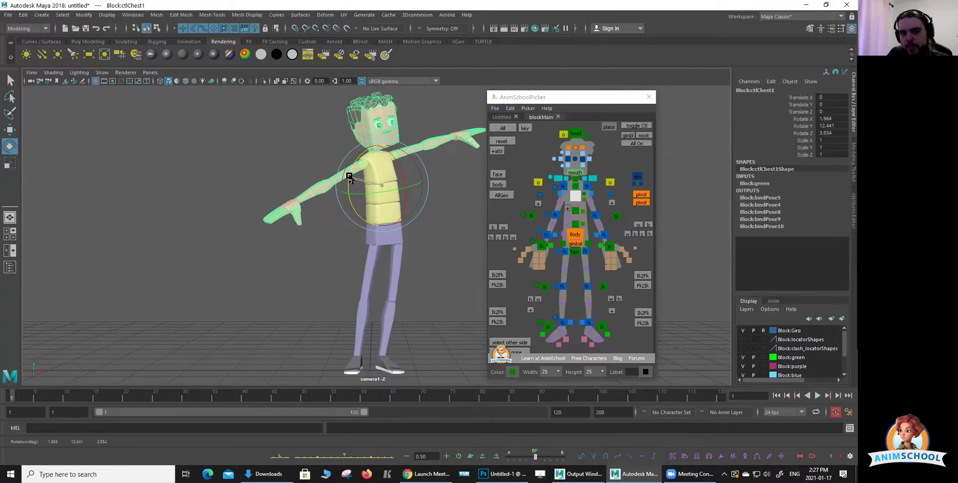
Rotate the head control to about -3 degrees in X and -9 degrees in Z to counter the torso's lean.
click(547, 326)
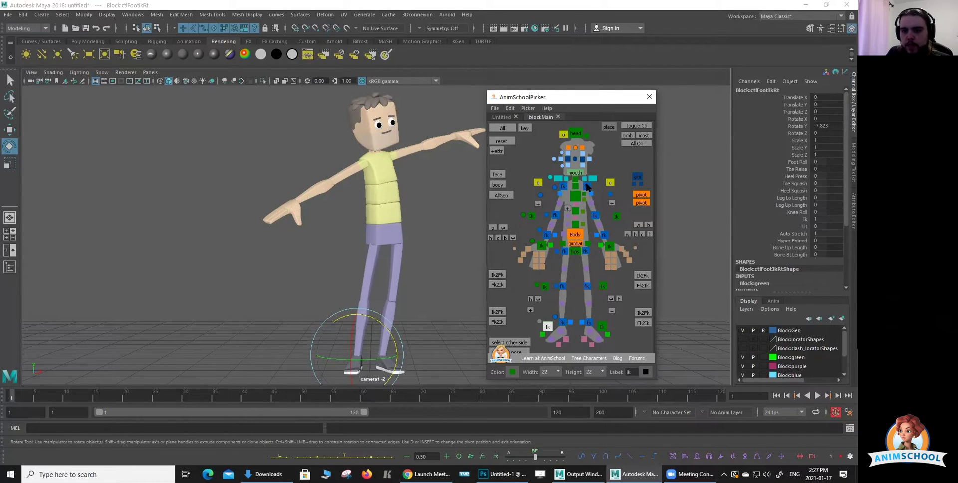
click(588, 187)
click(573, 137)
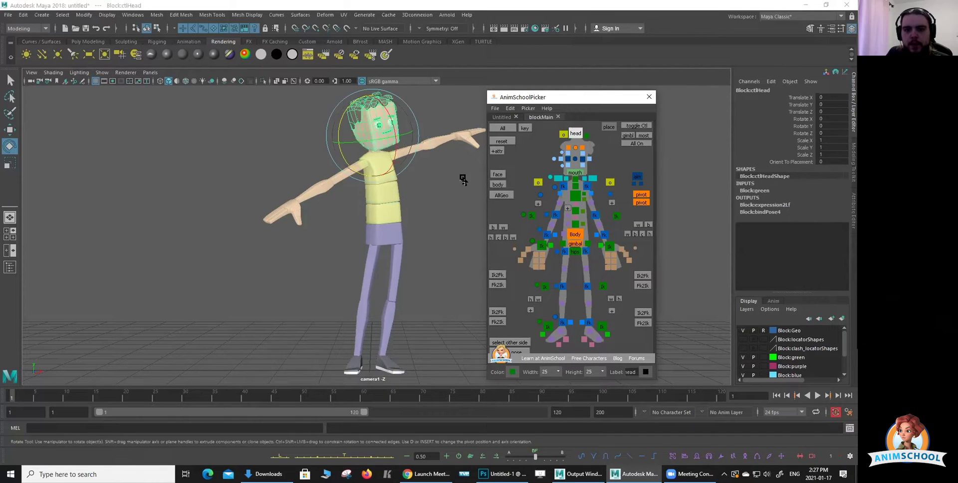
drag(397, 155, 395, 146)
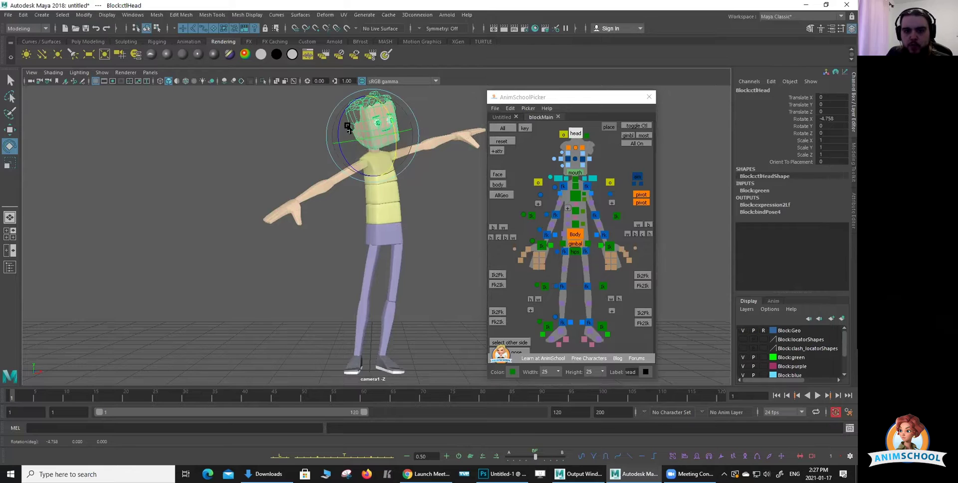
drag(338, 126, 397, 124)
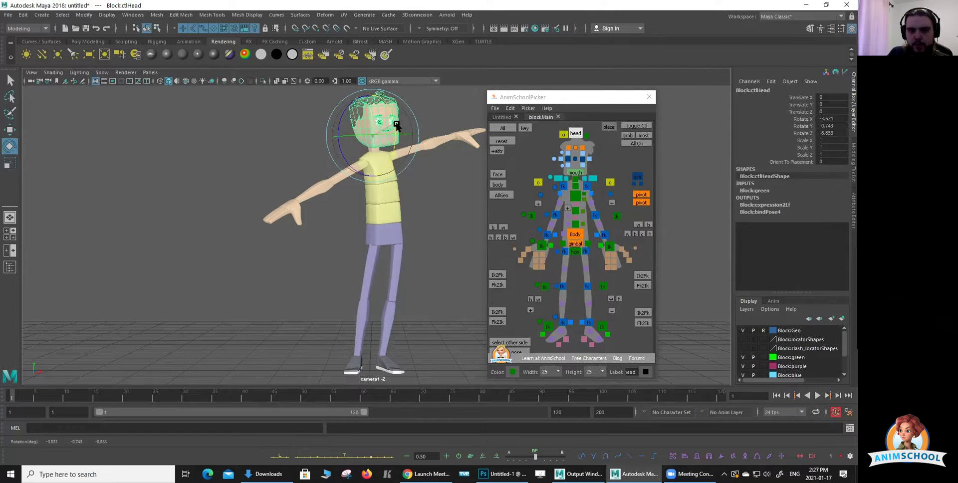
Offset the head control slightly, about 0.07 in X, -0.08 in Y and 0.07 in Z.
click(450, 253)
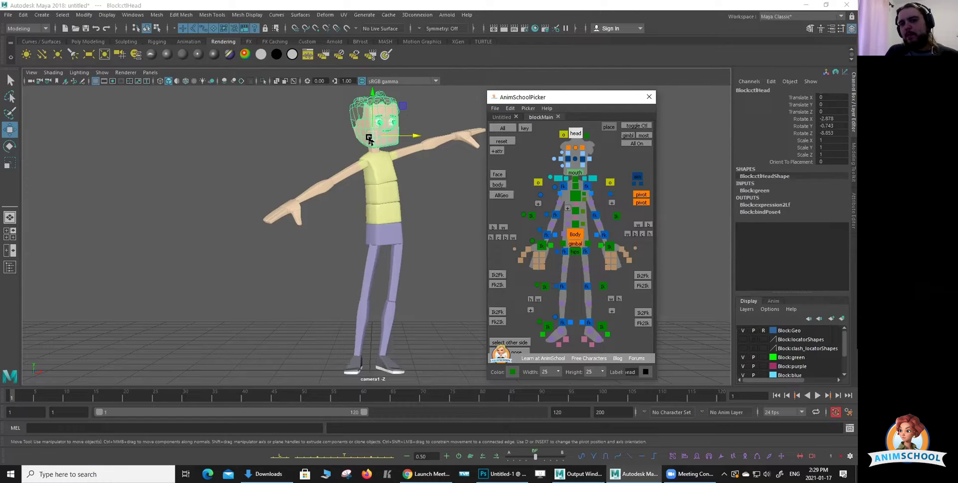
drag(369, 140, 373, 147)
key(ctrl+z)
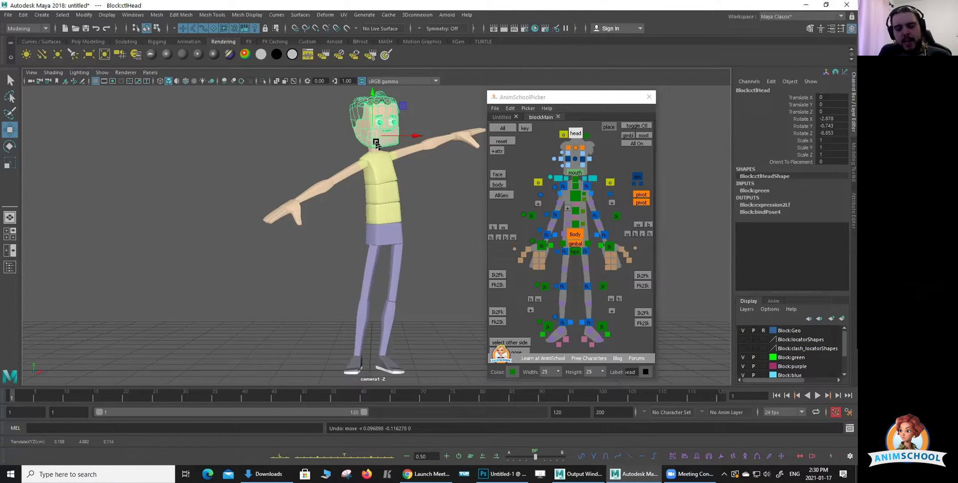
drag(376, 144, 376, 144)
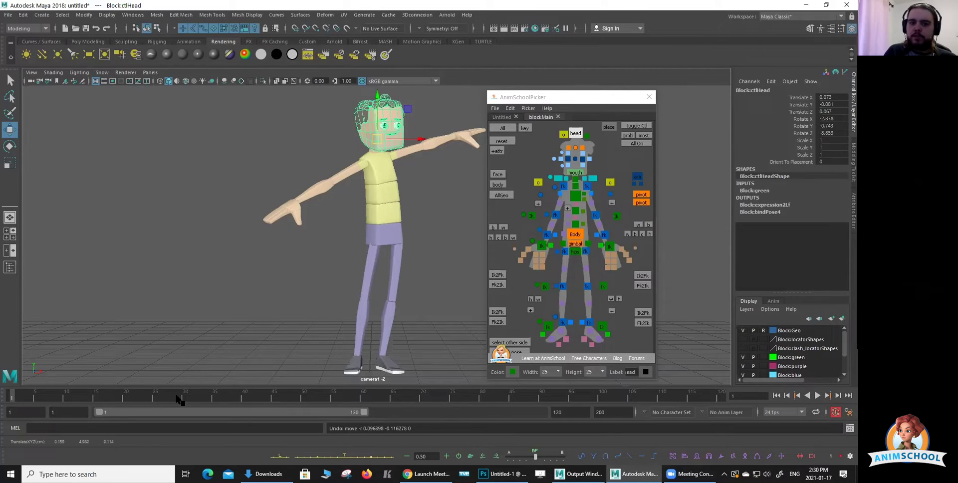
Lower the left upper arm beside the body by rotating its FK control to about -10.5 degrees in Z.
click(363, 156)
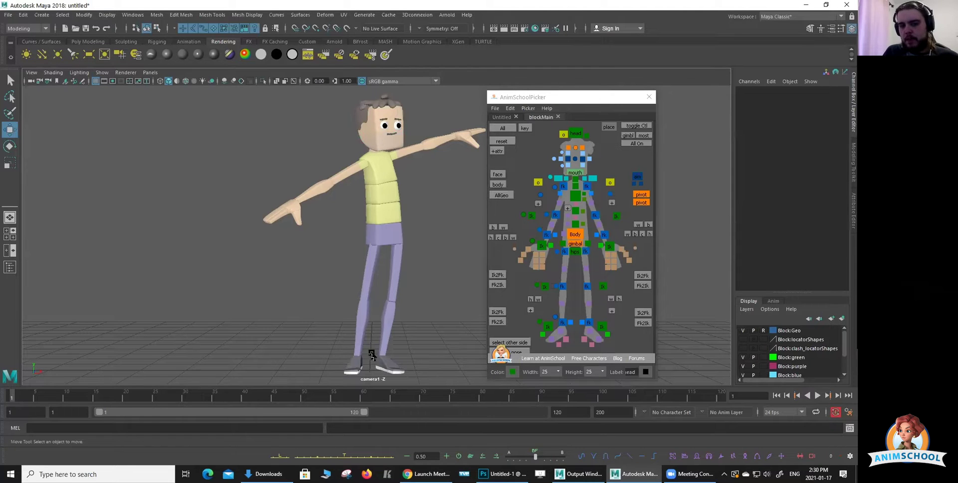
click(587, 187)
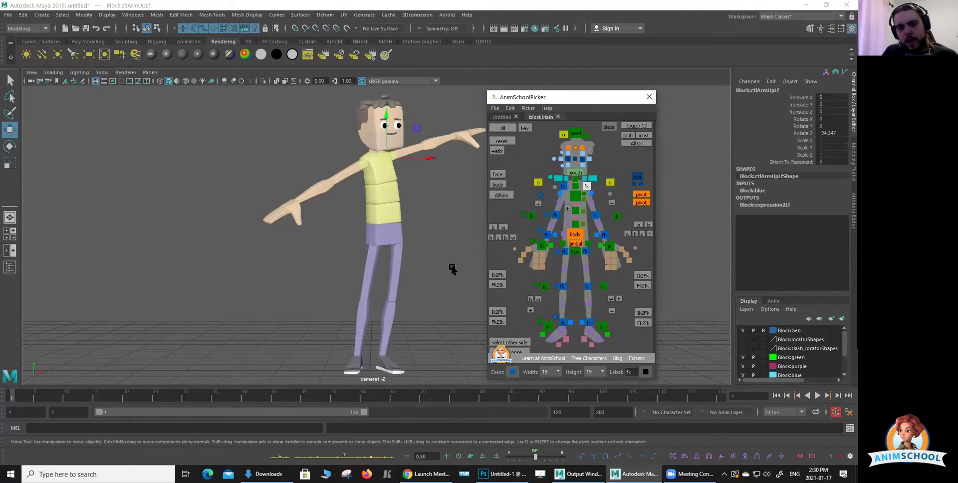
key(e)
drag(353, 141, 362, 130)
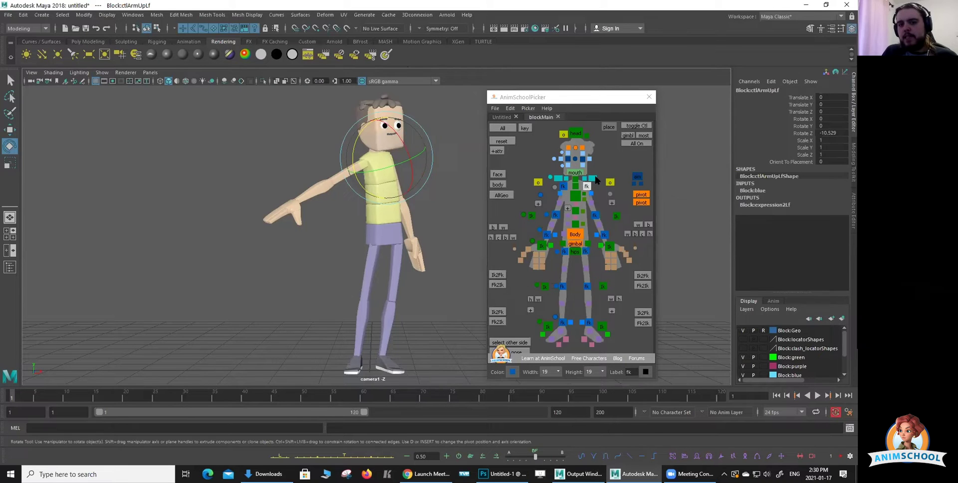
Nudge the left shoulder control to about -0.03 in X, -0.01 in Y and 0.05 in Z.
click(592, 178)
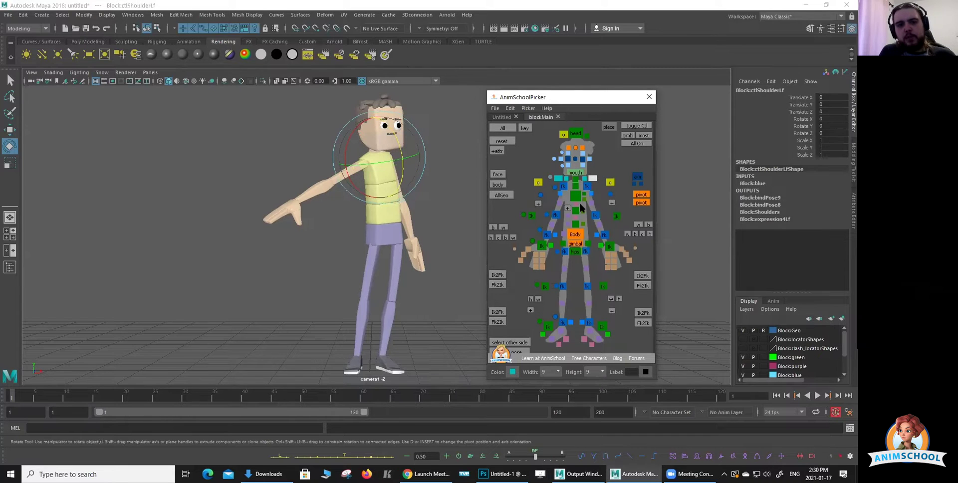
key(alt+Right)
key(alt+Right)
key(alt+Right)
key(alt+Right)
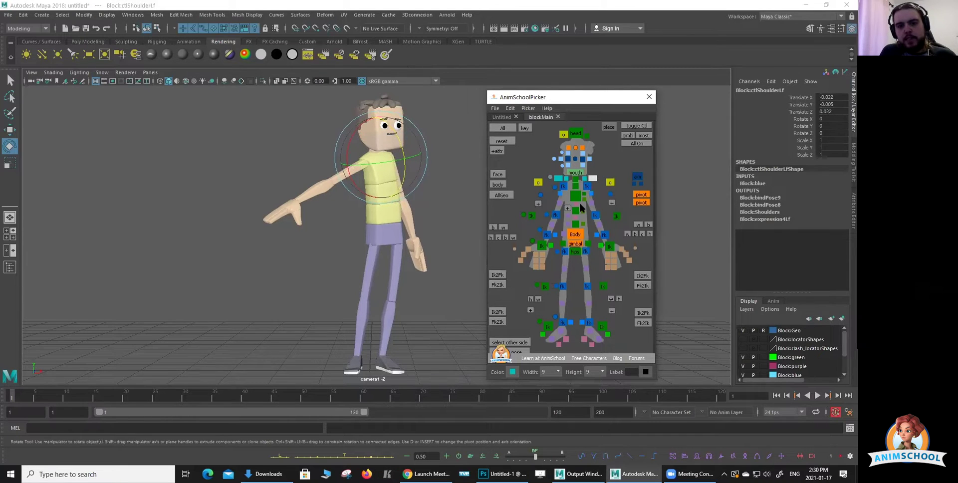
key(alt+Right)
key(alt+Right)
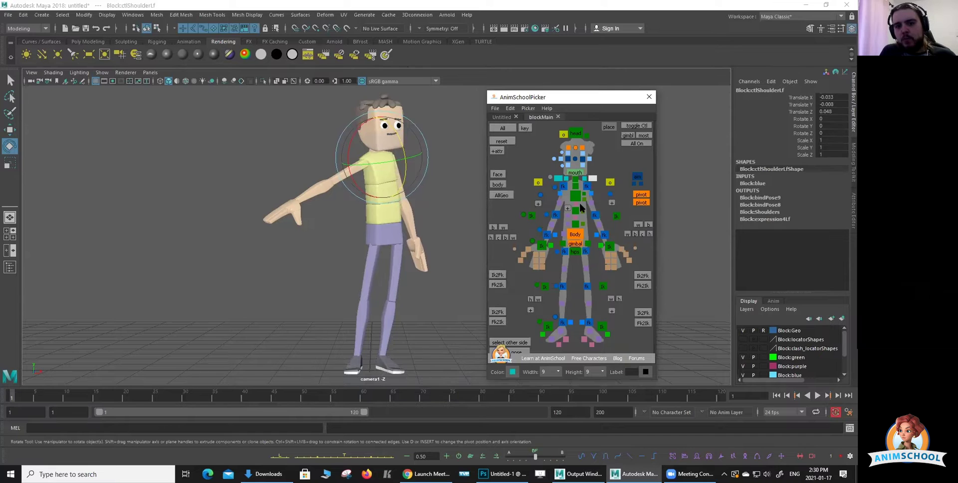
Lower the right upper arm to about -21 degrees in Z and rotate the right forearm to about 7, 2 and 7 degrees in X, Y and Z.
click(563, 186)
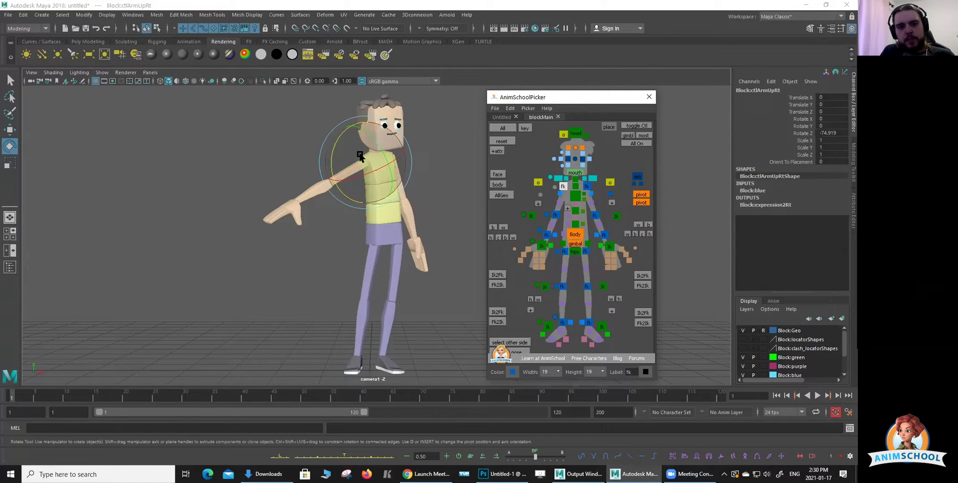
drag(337, 140, 334, 176)
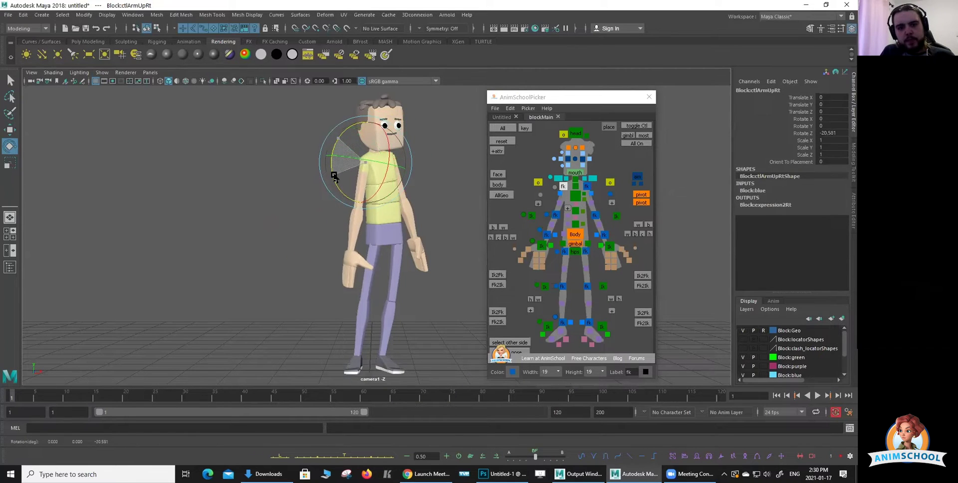
click(556, 215)
drag(387, 206, 332, 190)
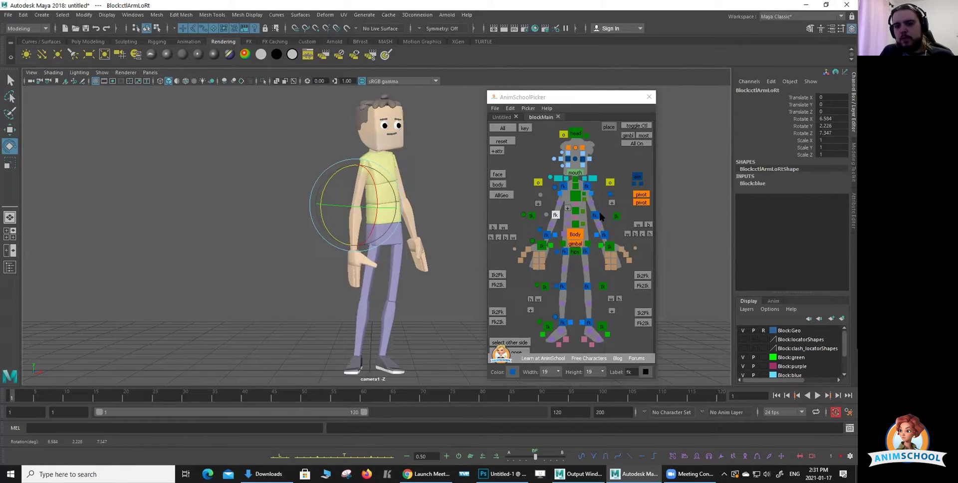
Bend the left forearm slightly in Z and rotate the left hand control to about -9.5 degrees in Y and 10 degrees in Z.
click(595, 215)
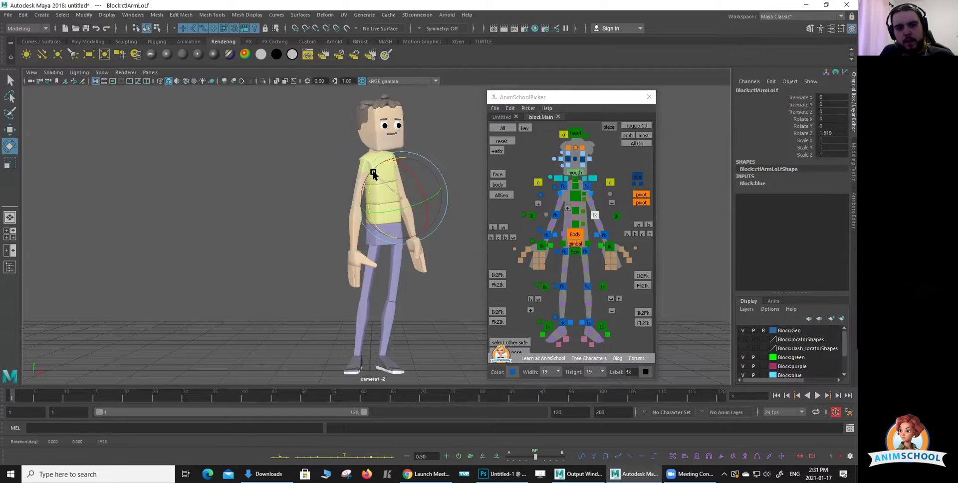
click(604, 234)
mouse_move(426, 246)
mouse_down()
mouse_move(397, 254)
mouse_move(410, 247)
mouse_up()
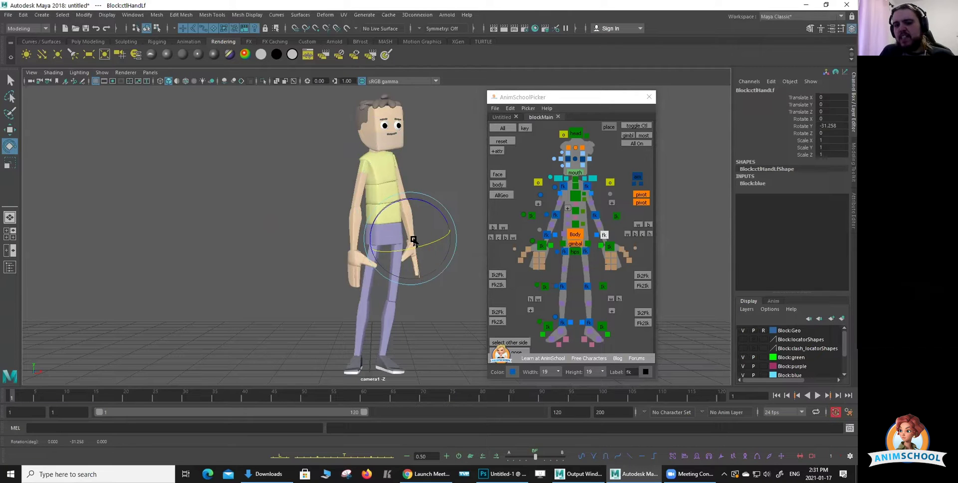
drag(393, 251, 389, 211)
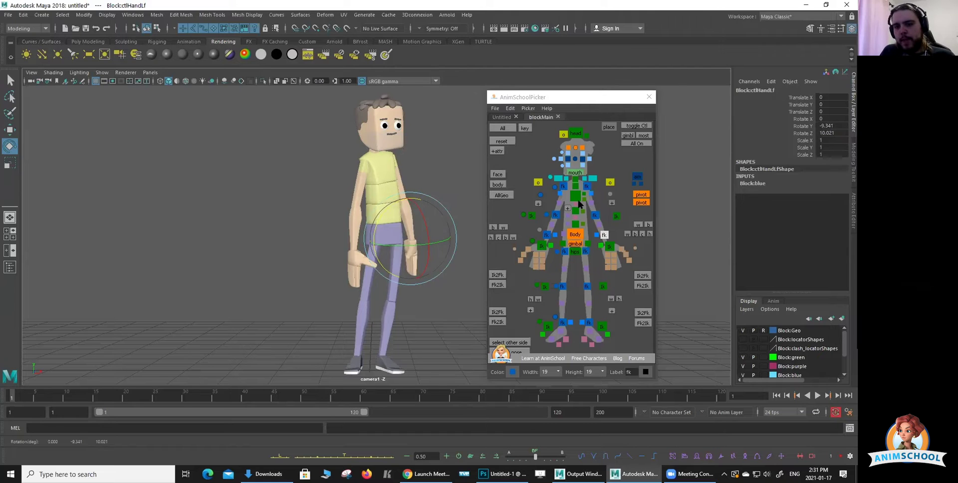
click(551, 281)
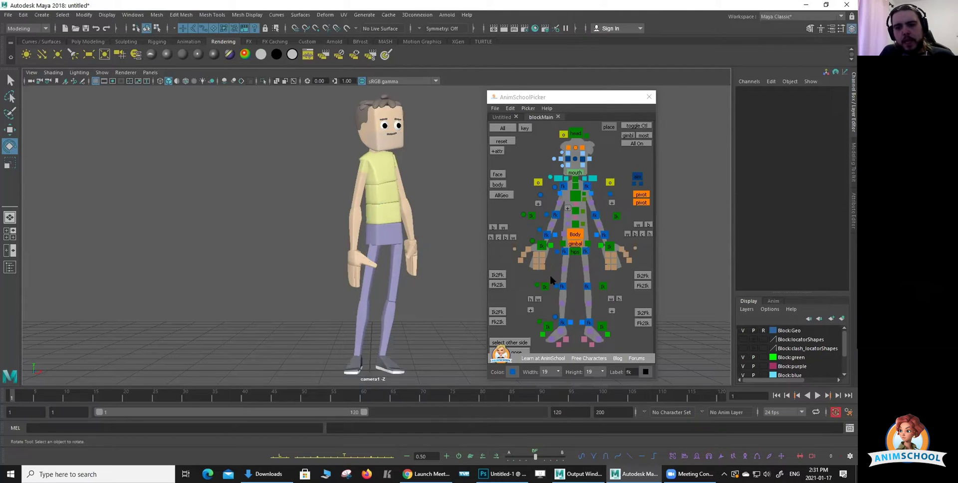
Curl the left hand's finger controls slightly and rotate the left thumb's base control into a relaxed position.
drag(597, 278, 624, 251)
drag(390, 233, 399, 230)
click(613, 267)
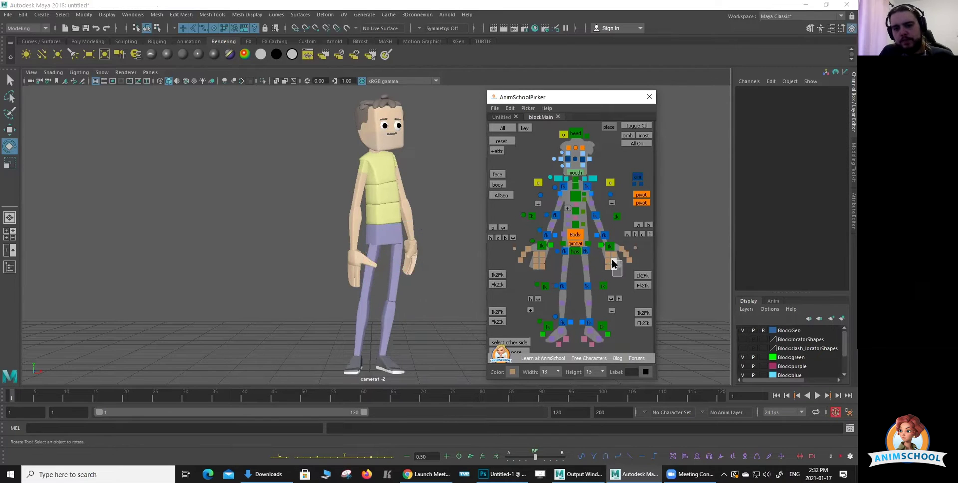
click(613, 264)
drag(396, 242, 394, 240)
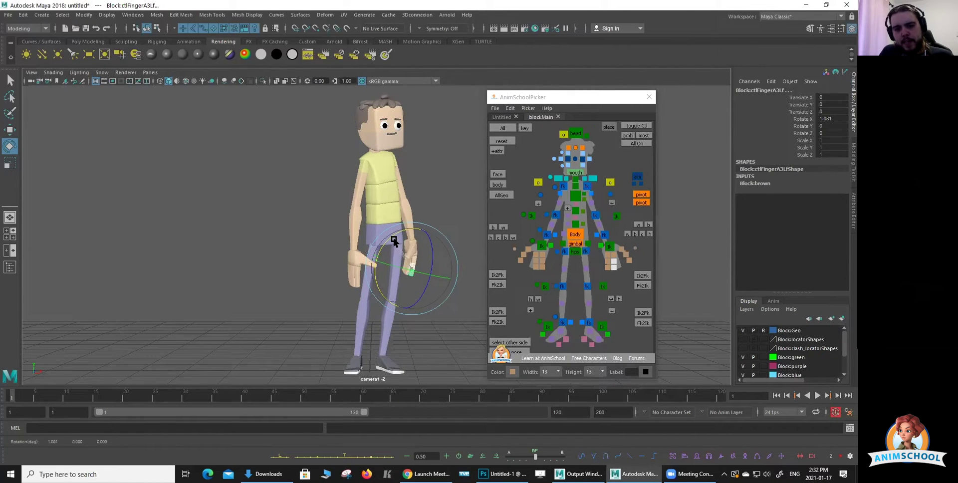
click(621, 248)
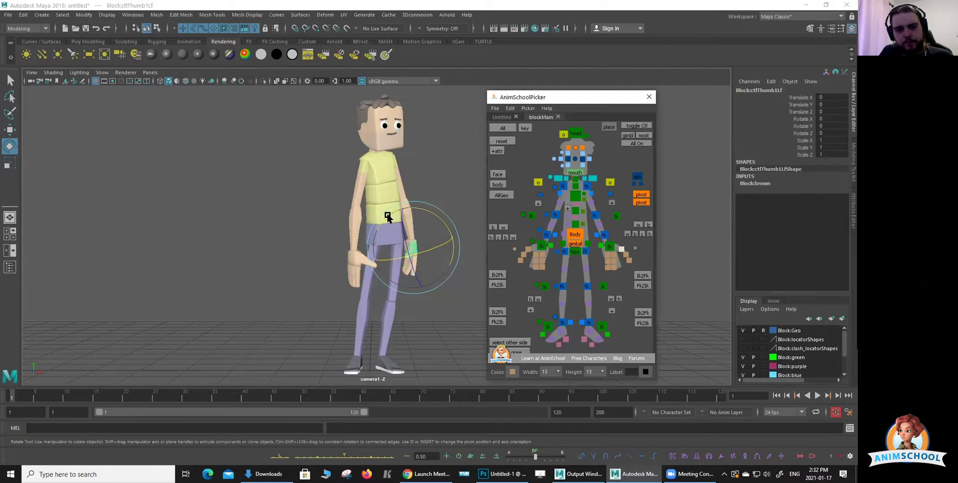
drag(382, 229, 402, 258)
Set the left forearm's bend to about 4 degrees in Z and offset the right thumb's base about 0.01, -0.04 and 0.02 in X, Y and Z.
click(595, 215)
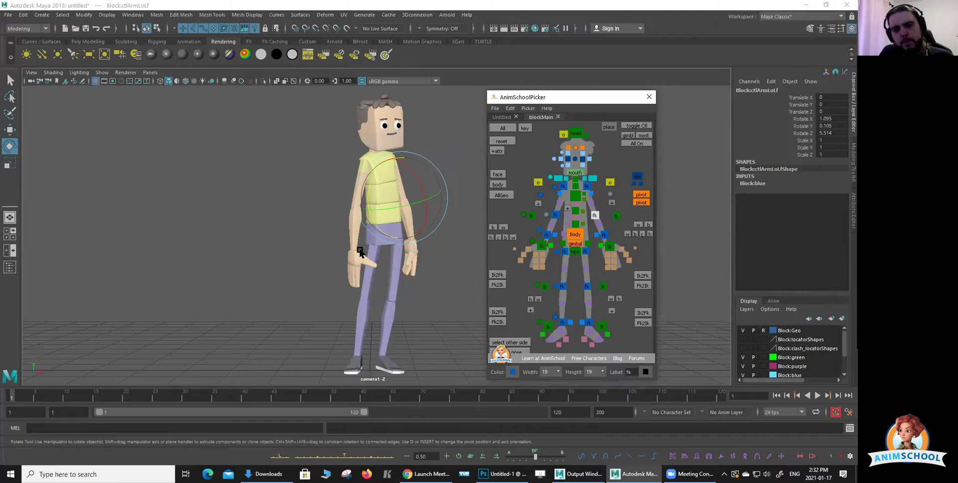
drag(370, 181, 371, 182)
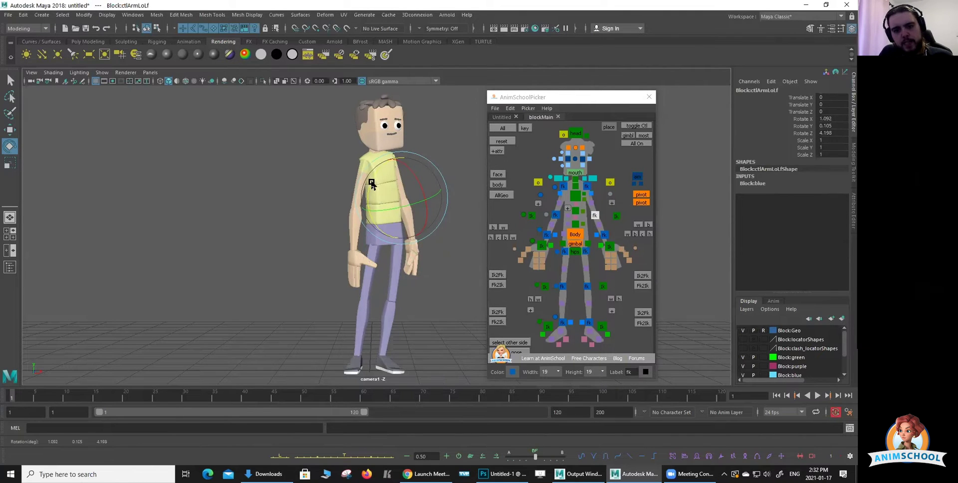
click(405, 278)
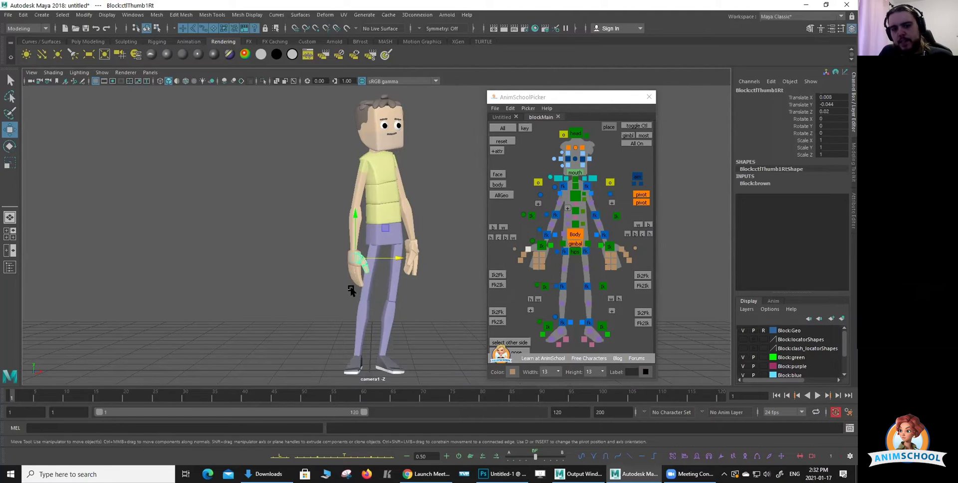
click(454, 275)
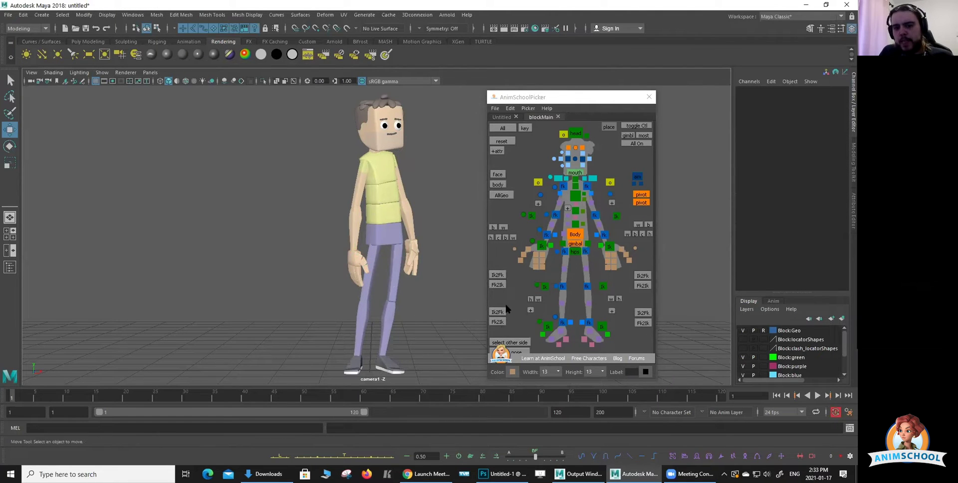
Shift the right hip control to about 0.07 in X and 0.03 in Z to adjust the leg's silhouette.
click(562, 244)
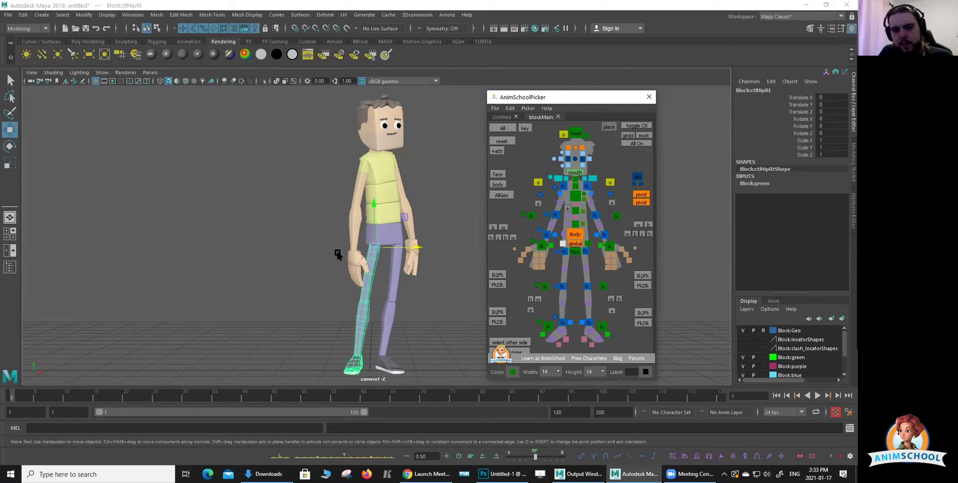
drag(413, 247, 410, 247)
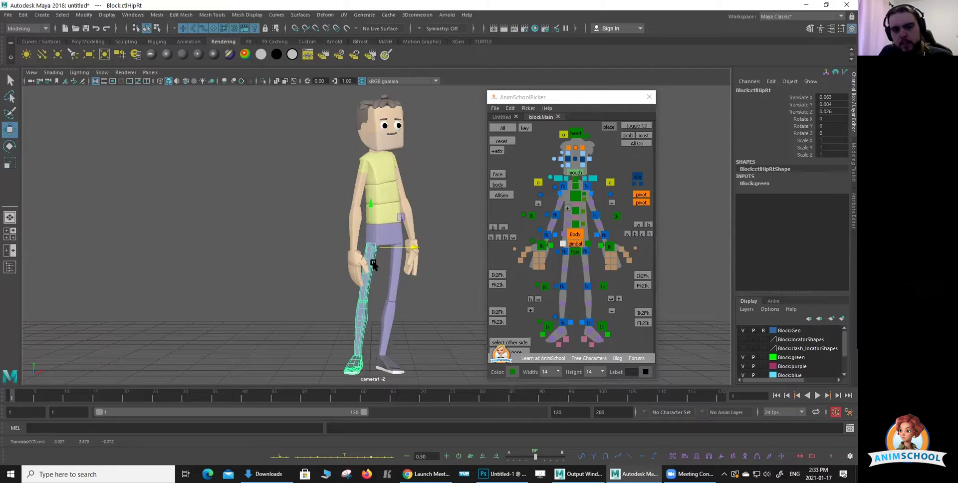
click(150, 73)
mouse_move(212, 81)
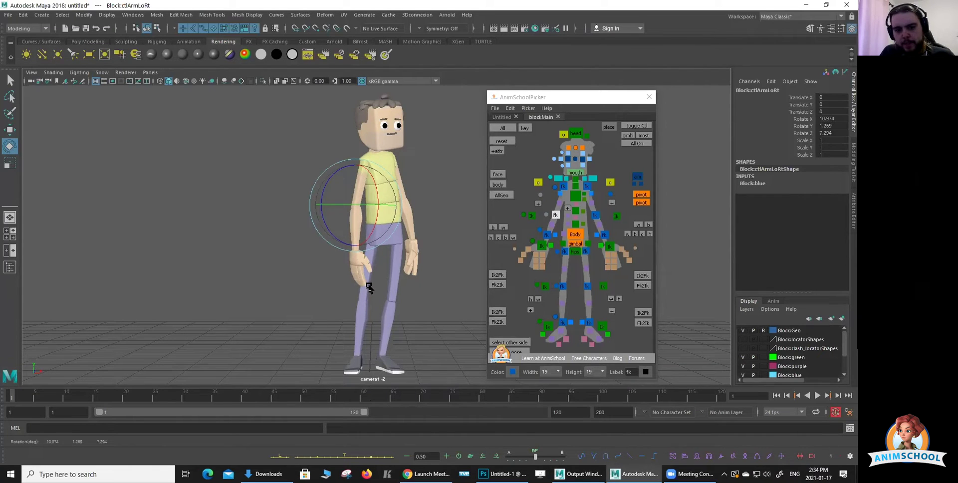
Rotate the right thumb's base control to about -14 degrees in Z.
click(530, 252)
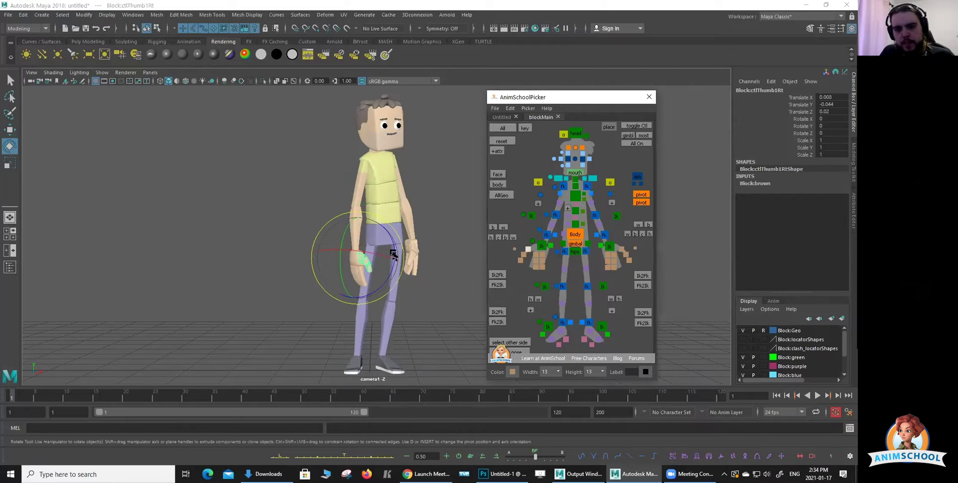
drag(392, 246, 394, 255)
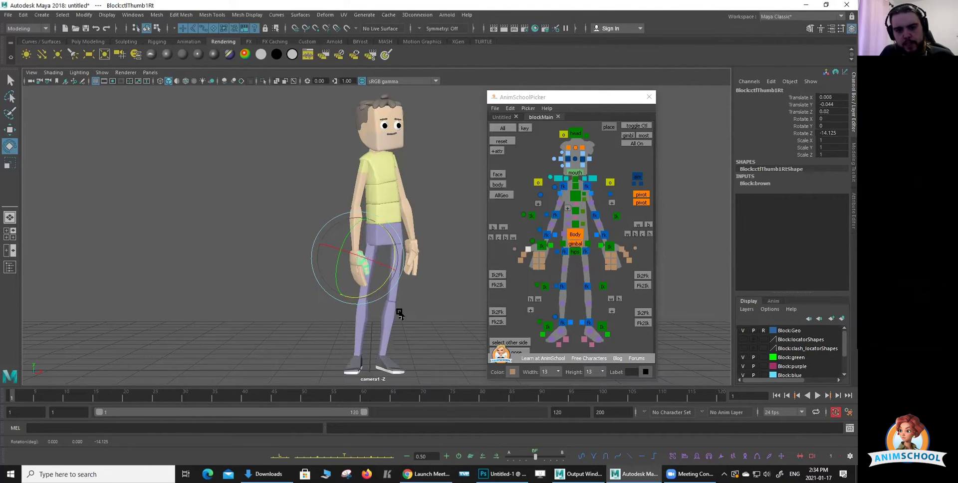
click(449, 303)
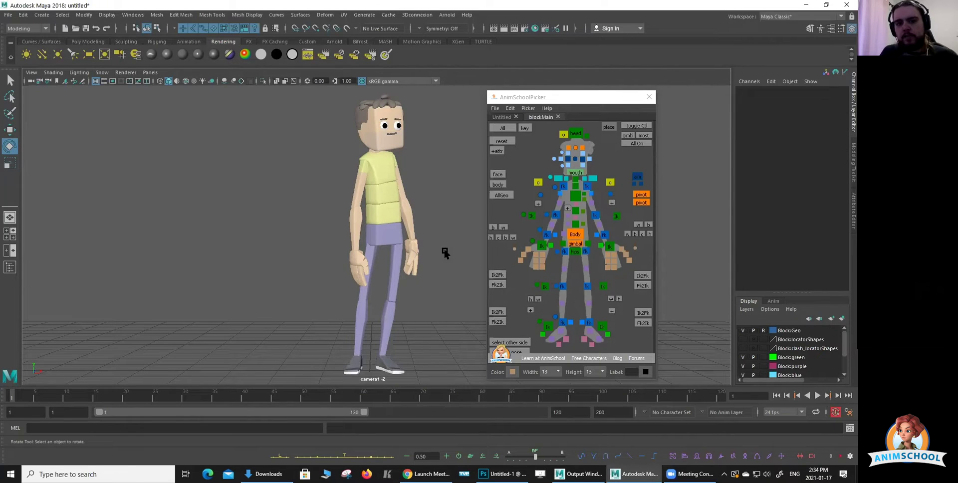
Nudge the left shoulder control to about -0.04, -0.03 and 0.05 in X, Y and Z, and raise the right shoulder about 0.02 in Y.
click(592, 179)
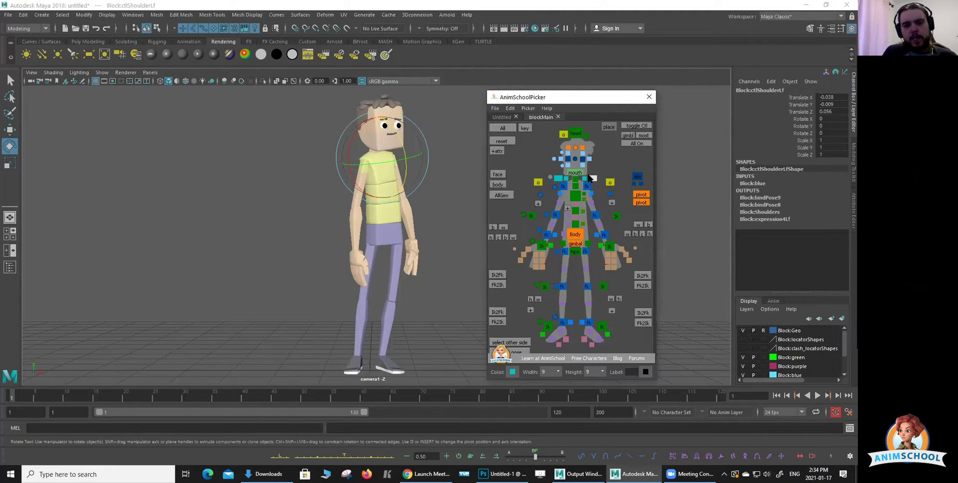
key(ctrl+z)
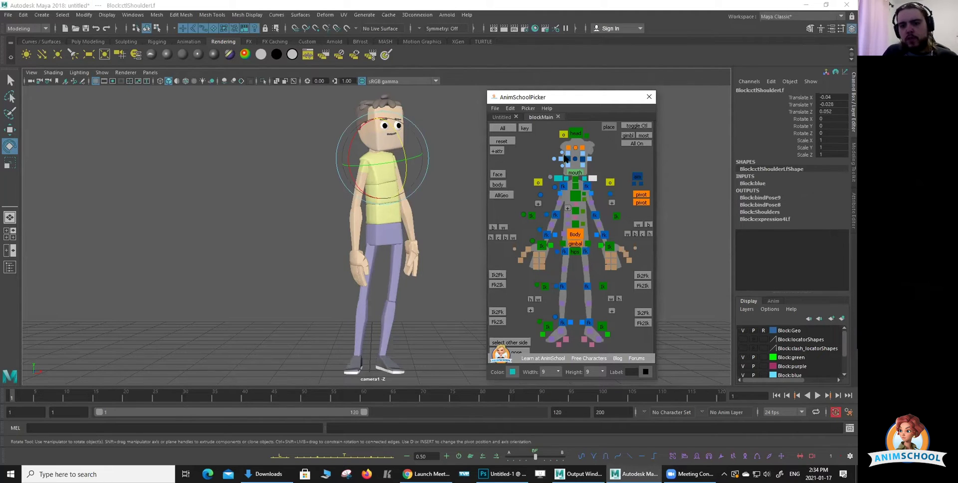
click(558, 178)
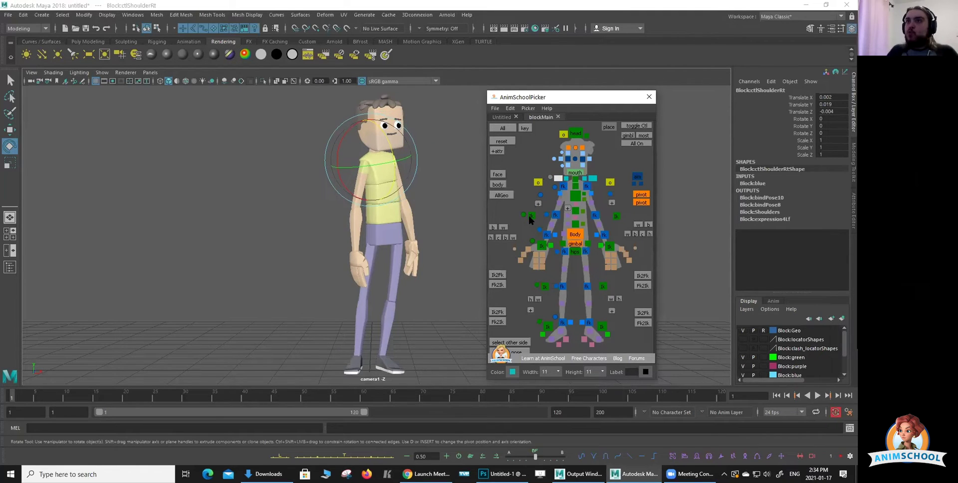
click(362, 239)
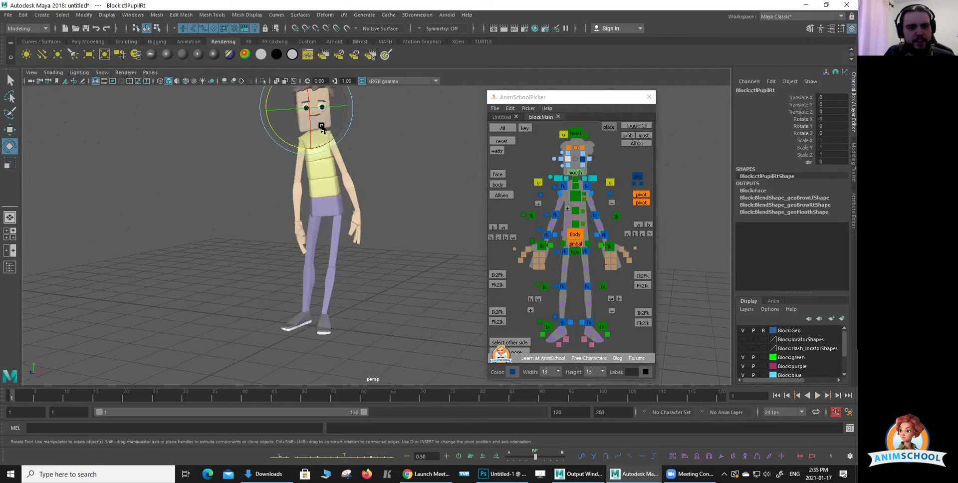
Examine the character's torso lean, arms and face up close in the perspective view, and return to the shot camera.
alt+middle_drag(323, 159, 321, 244)
scroll(321, 243, up, 3)
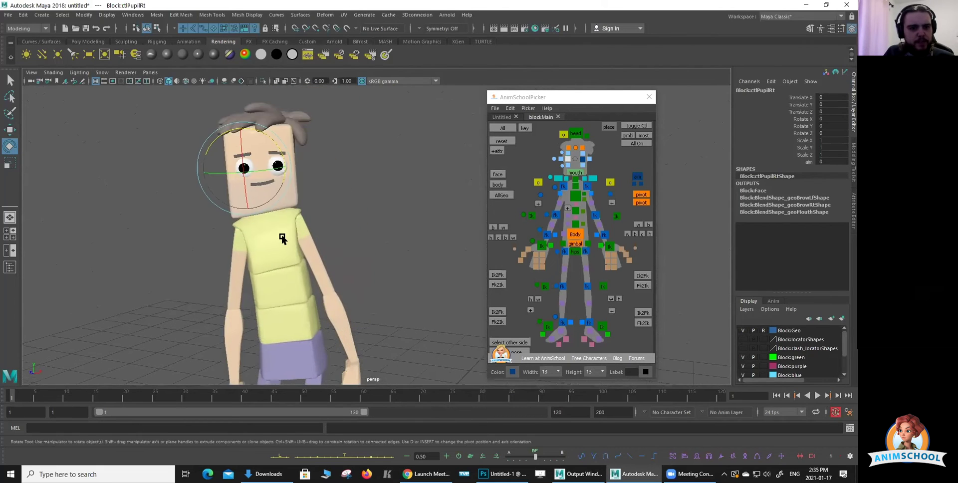
alt+drag(282, 239, 278, 242)
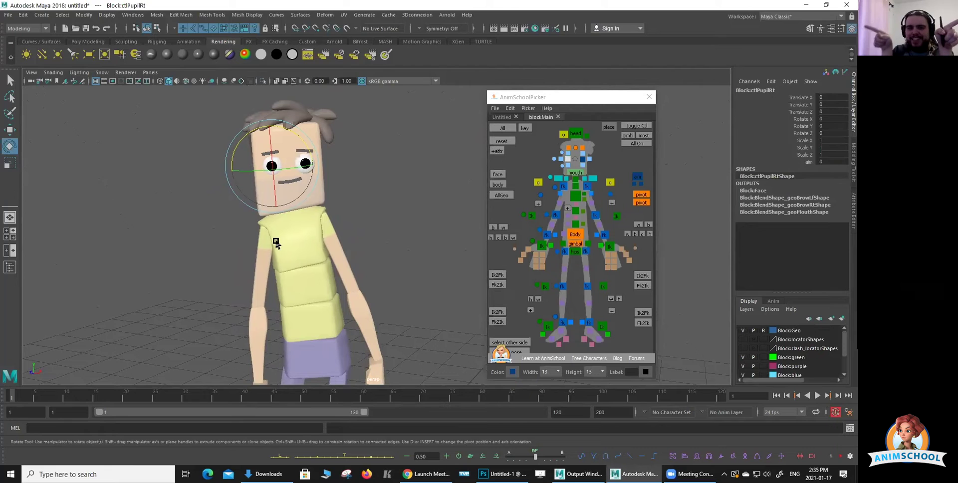
click(150, 73)
click(254, 82)
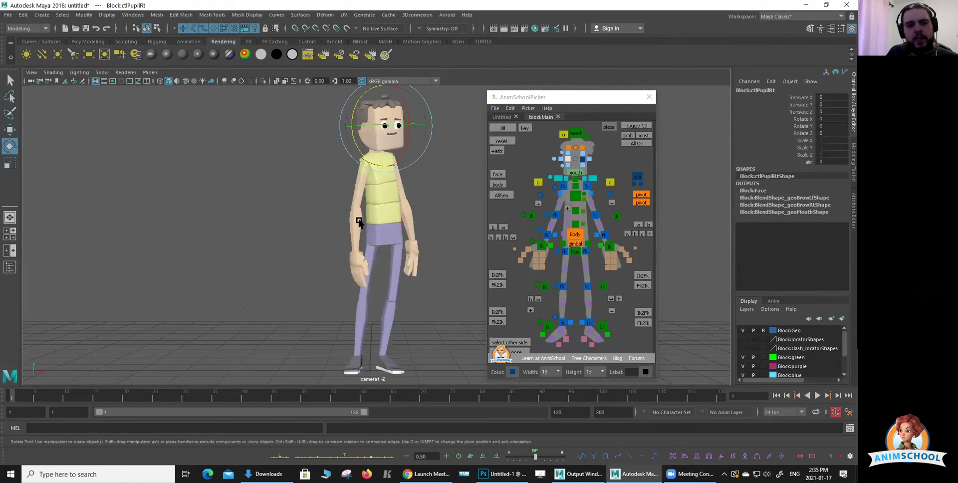
click(398, 200)
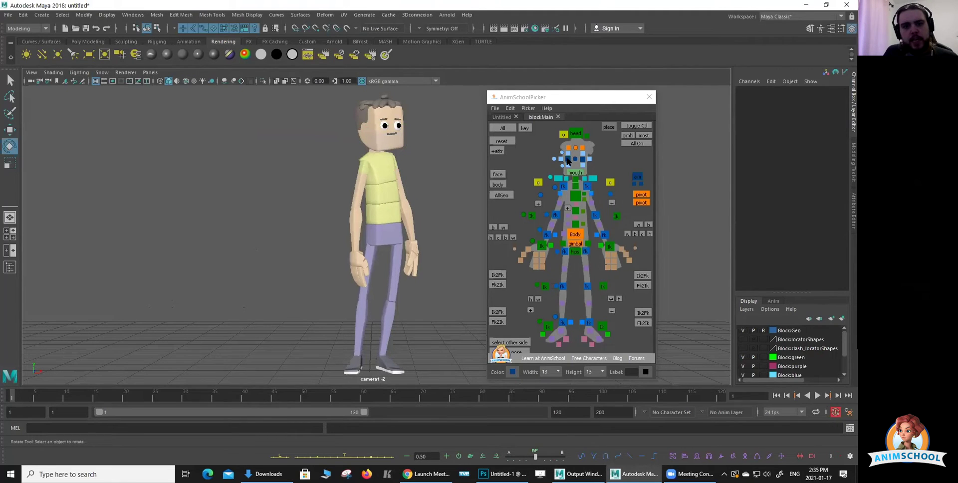
click(568, 159)
click(438, 181)
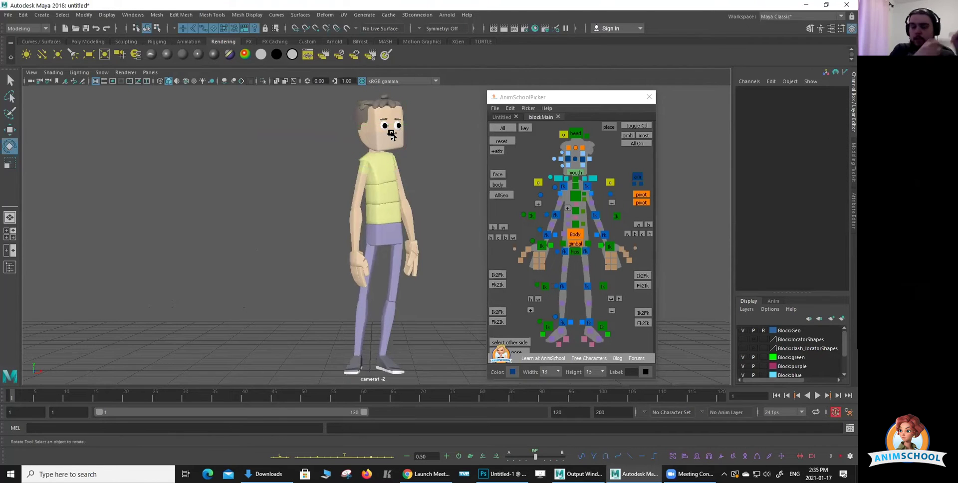
Shift the left pupil control to about 0.016 in X and -0.001 in Y to refine the gaze direction.
click(582, 159)
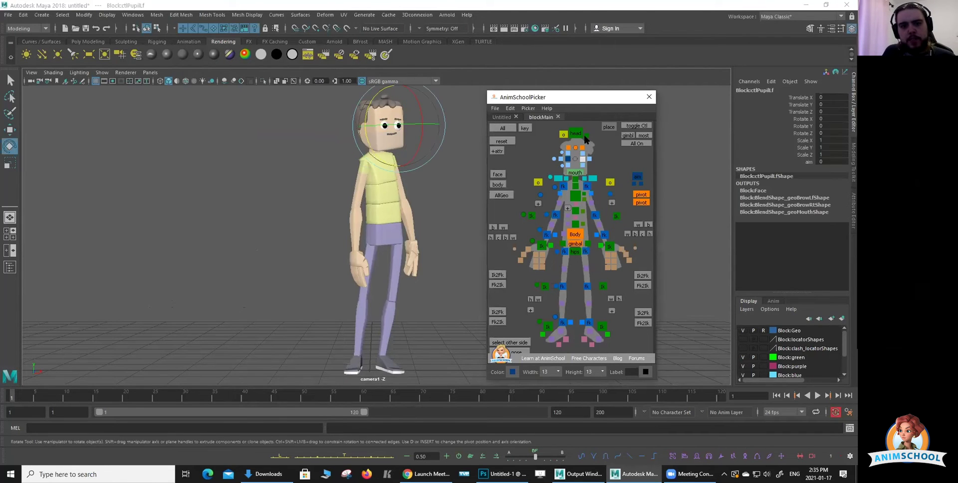
key(alt+Right)
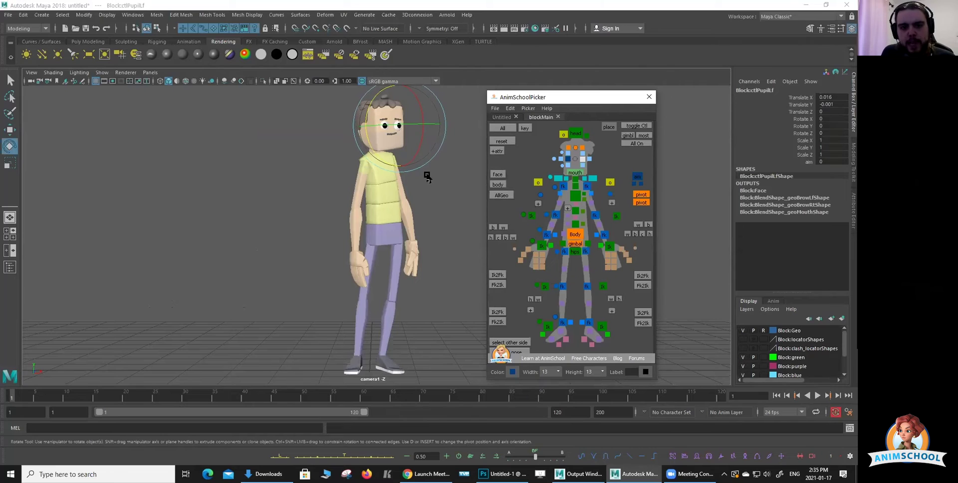
click(428, 177)
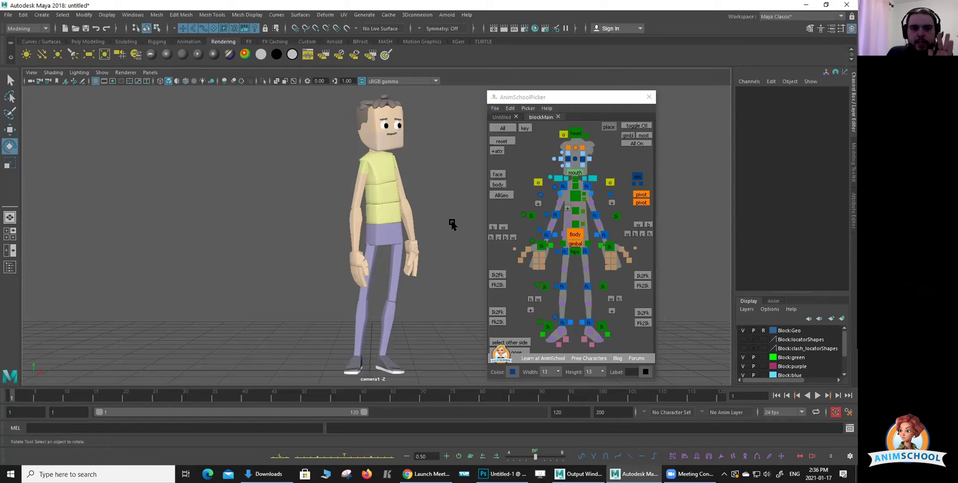
Lower both upper eyelid controls to about 0.30 in Y, offsetting the left about -0.04 and the right about 0.05 in X.
click(562, 152)
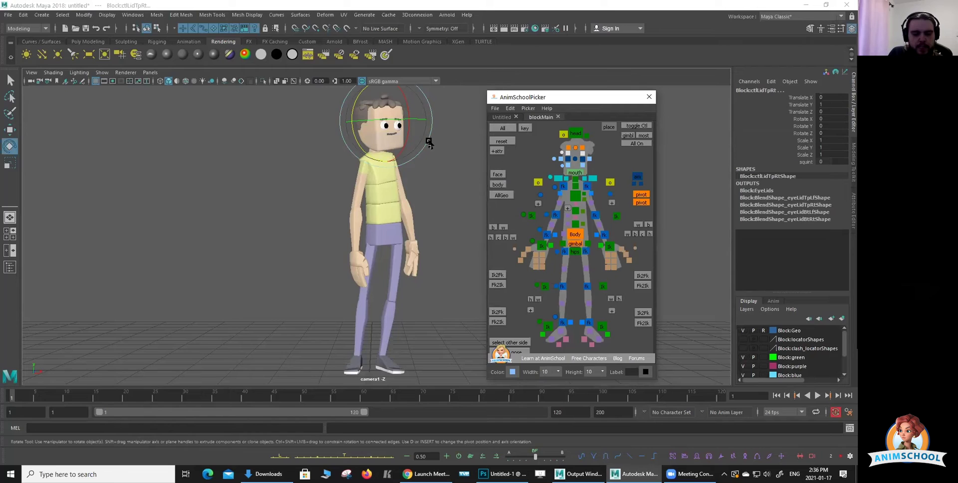
key(alt+Down)
key(alt+Down)
key(alt+Down)
key(alt+Down)
key(alt+Down)
key(alt+Down)
key(alt+Down)
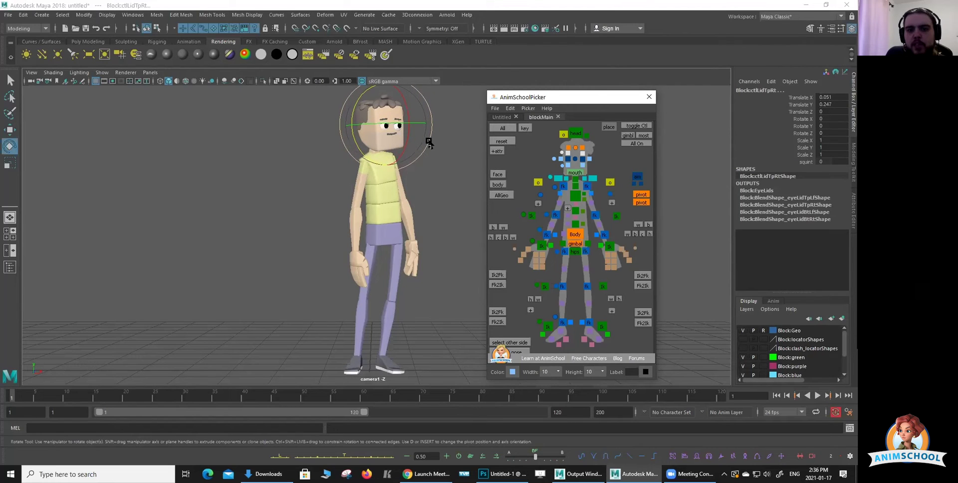
click(308, 204)
key(space)
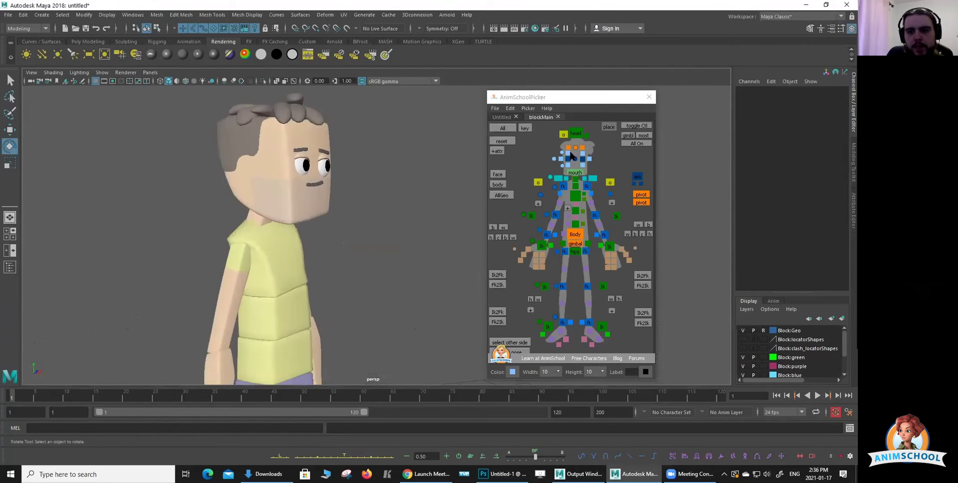
click(582, 154)
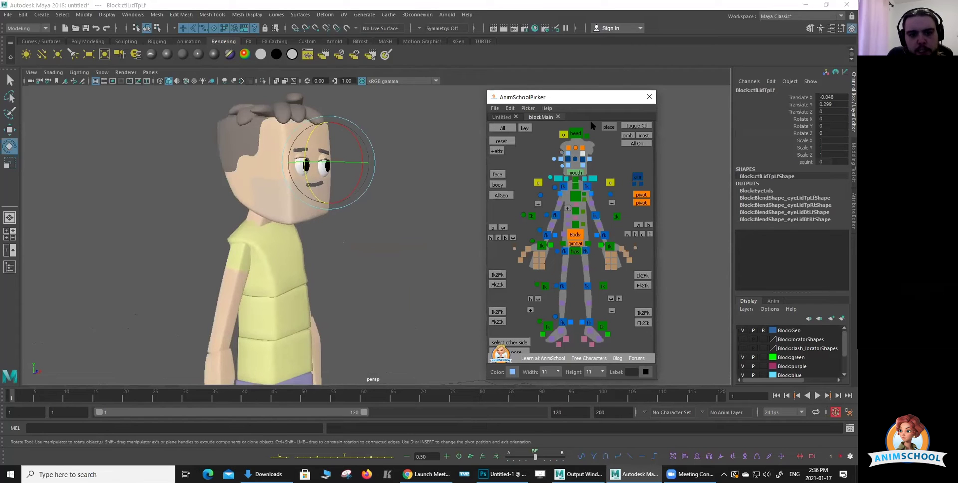
click(568, 154)
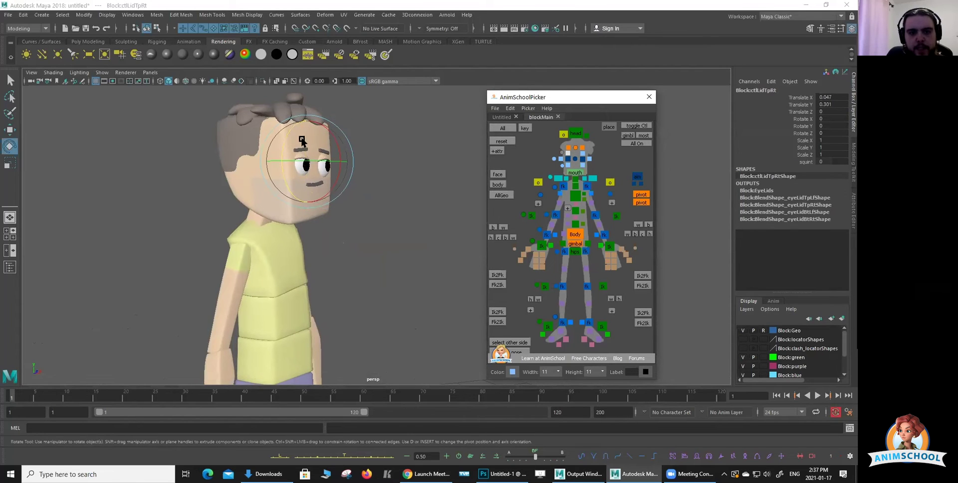
Nudge the left and right lower eyelid controls upward to refine the eye shapes.
key(w)
click(583, 166)
click(568, 165)
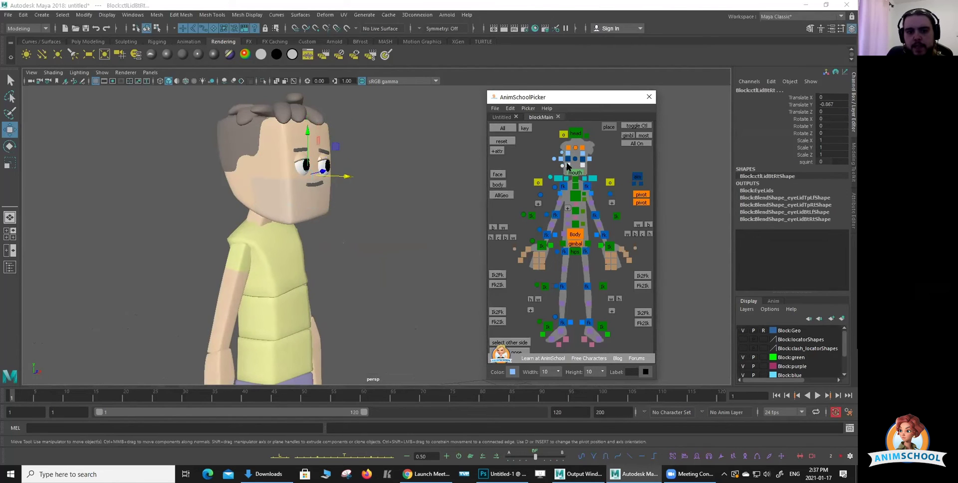
key(alt+Up)
key(alt+Up)
key(alt+Up)
key(alt+Up)
key(alt+Up)
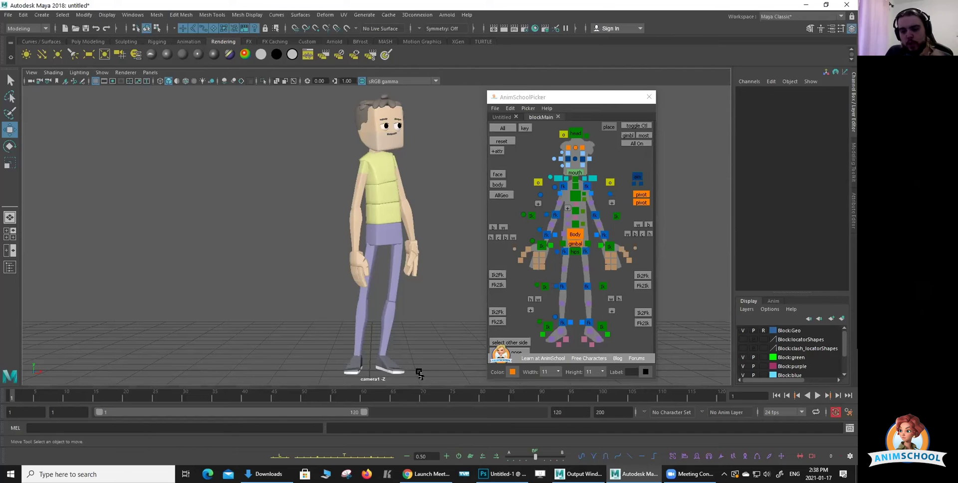
Switch to Photoshop and sketch the head's second eye and an arrow pointing forward from the face in black.
click(502, 474)
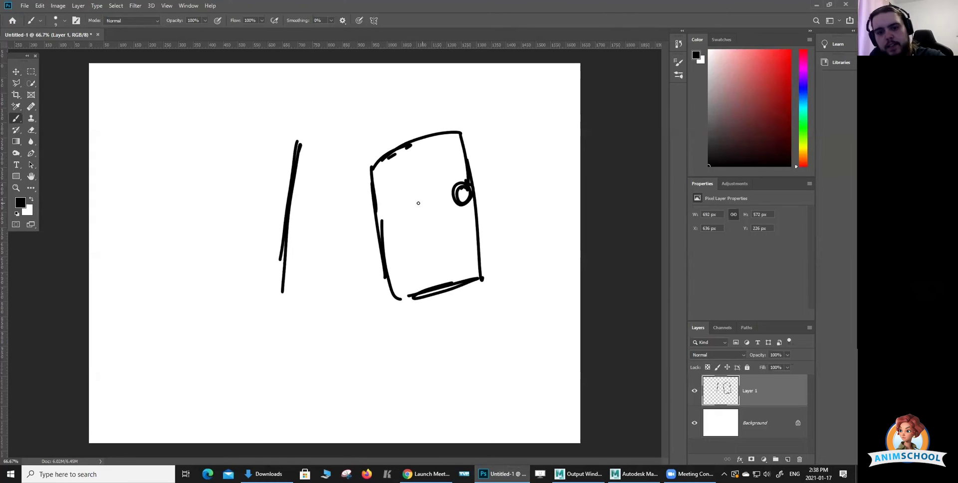
drag(425, 203, 423, 196)
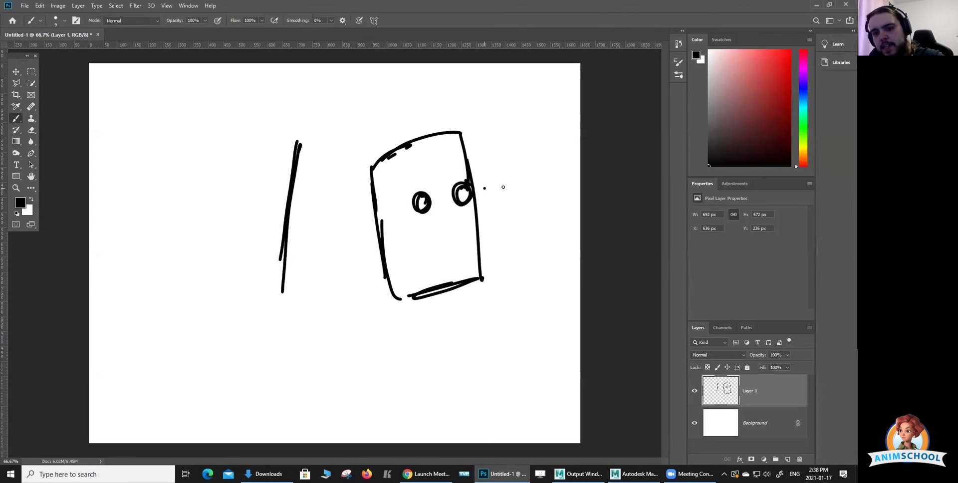
drag(484, 188, 540, 188)
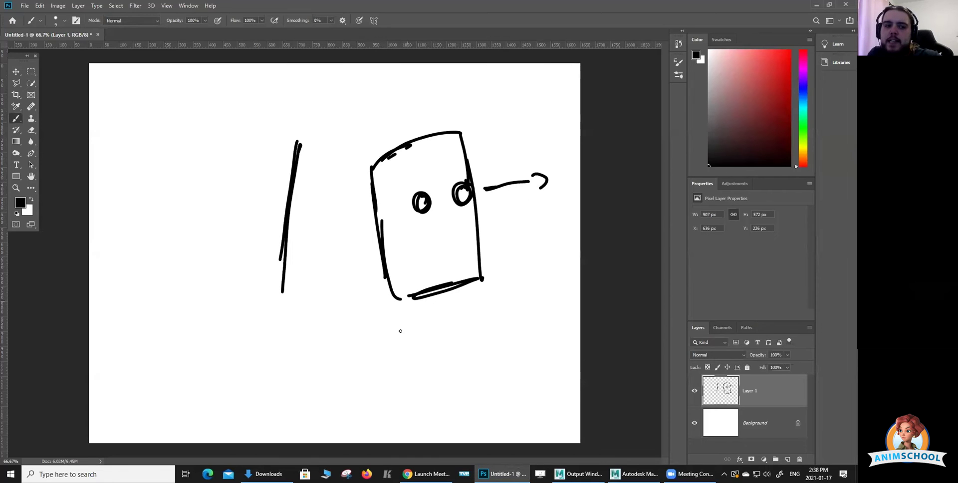
Set the brush colour to red and draw two perspective lines diverging across the head, with a large ellipse between their far ends.
click(20, 202)
click(486, 86)
click(561, 83)
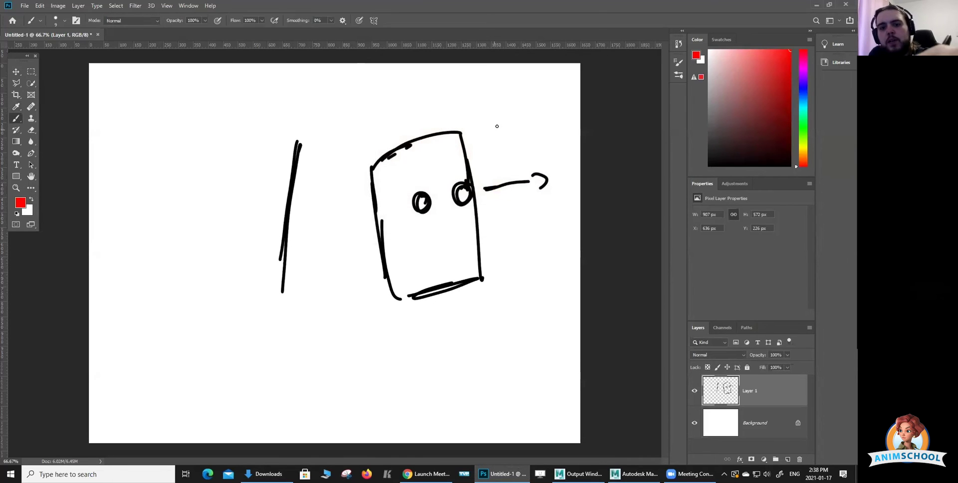
mouse_move(536, 101)
mouse_down()
mouse_move(334, 241)
mouse_move(660, 298)
mouse_up()
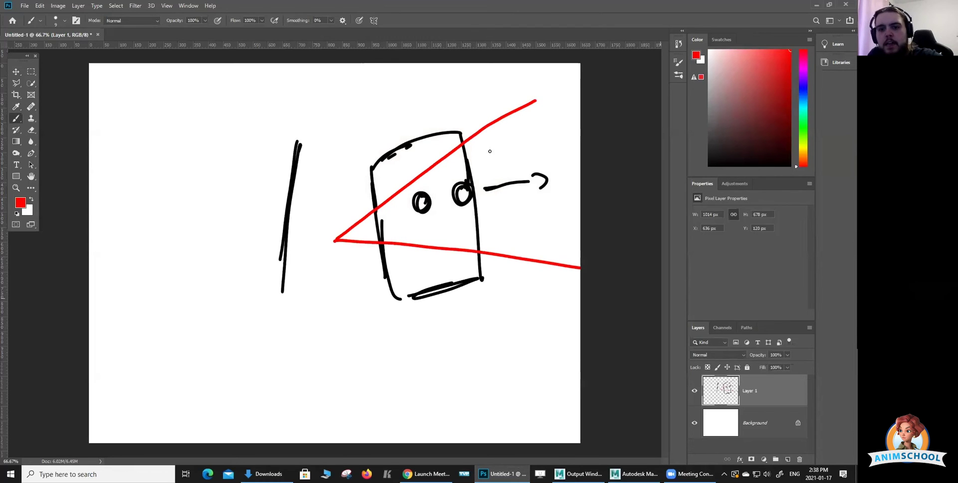
mouse_move(566, 127)
mouse_down()
mouse_move(549, 262)
mouse_move(568, 125)
mouse_up()
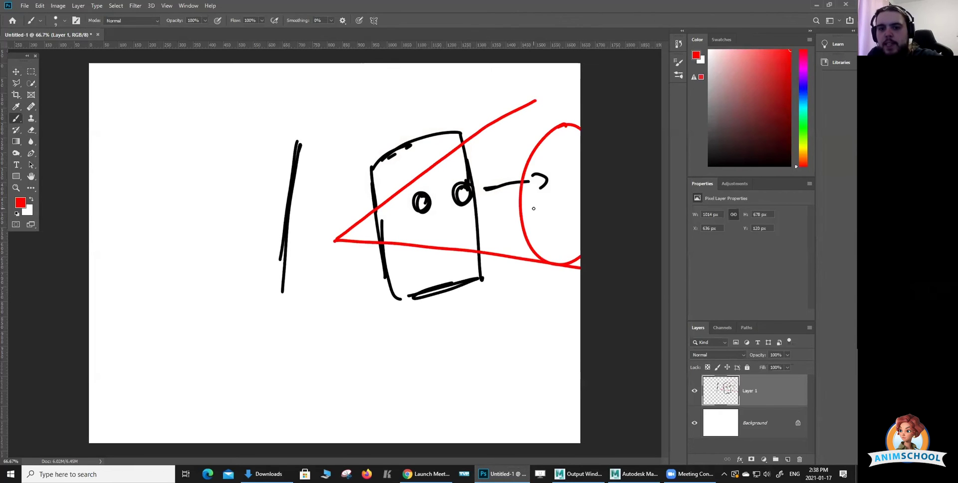
Restore the black brush and sketch a mouth line and a series of vertical strokes growing in height between the red perspective lines.
key(d)
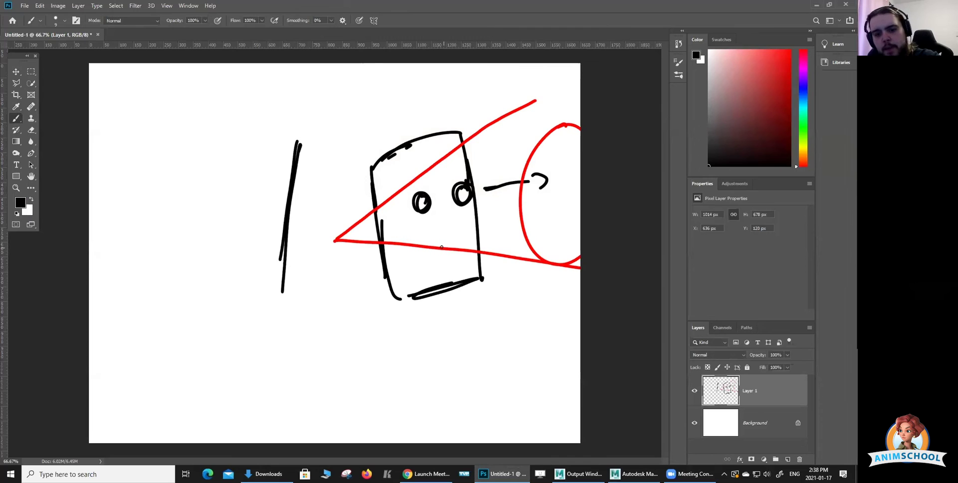
drag(418, 243, 448, 252)
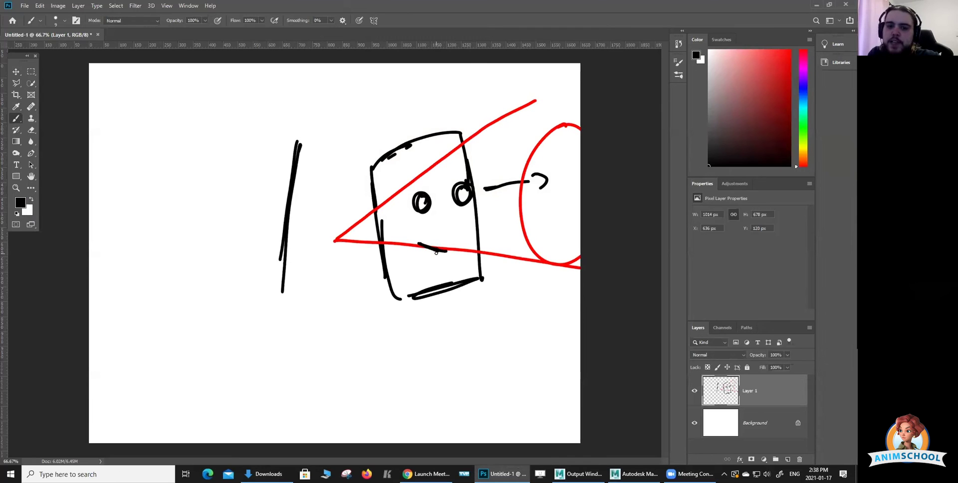
mouse_move(462, 149)
mouse_down()
mouse_move(403, 186)
mouse_move(395, 250)
mouse_up()
drag(393, 192, 412, 223)
mouse_move(430, 158)
mouse_down()
mouse_move(463, 222)
mouse_move(468, 260)
mouse_up()
drag(465, 140, 496, 206)
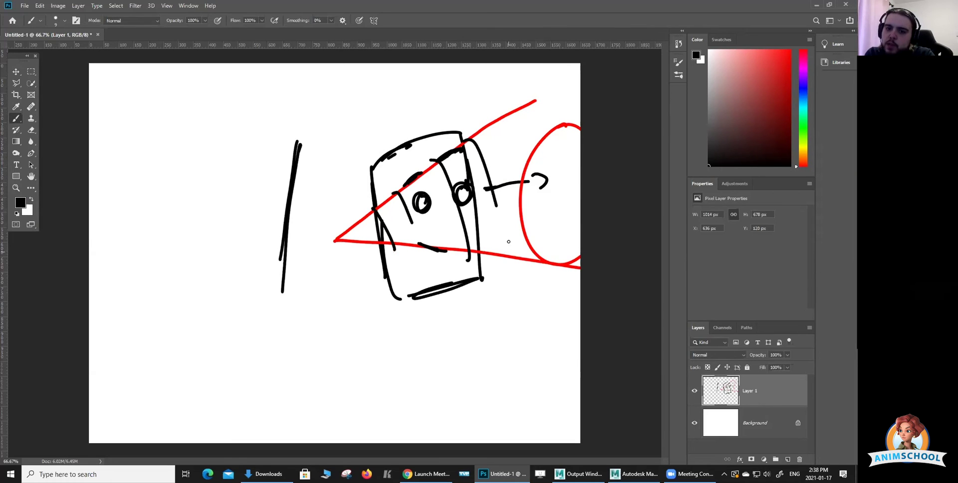
drag(520, 114, 559, 264)
drag(578, 115, 581, 233)
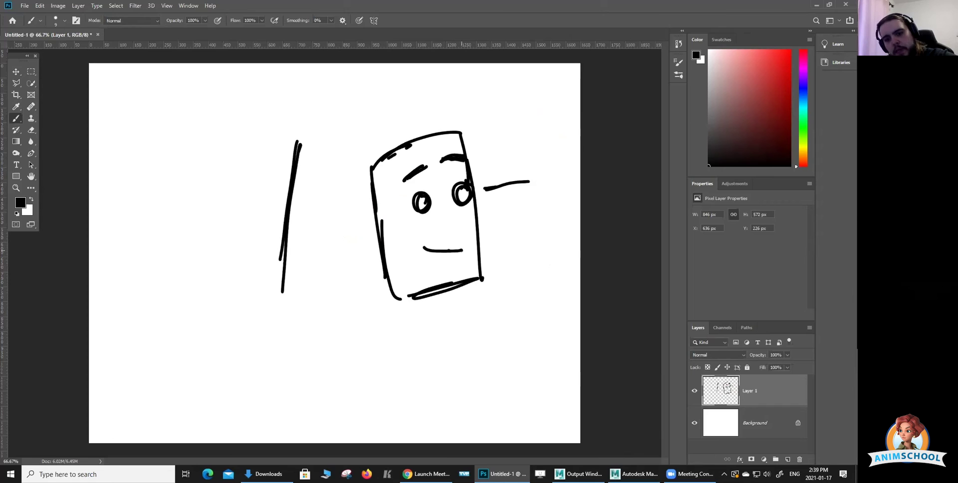
Draw red arrows converging between brow and mouth on the face's near side, and arrows spreading apart along its far edge.
drag(776, 75, 791, 50)
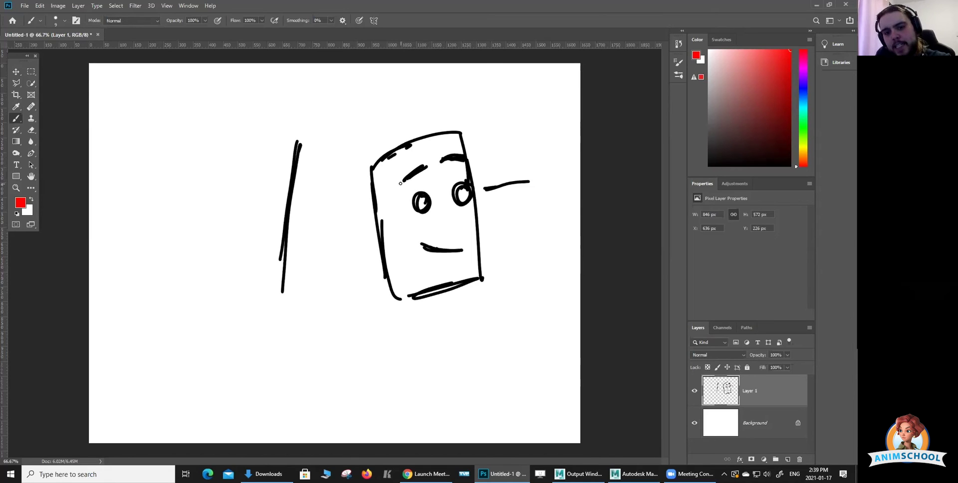
drag(403, 183, 402, 201)
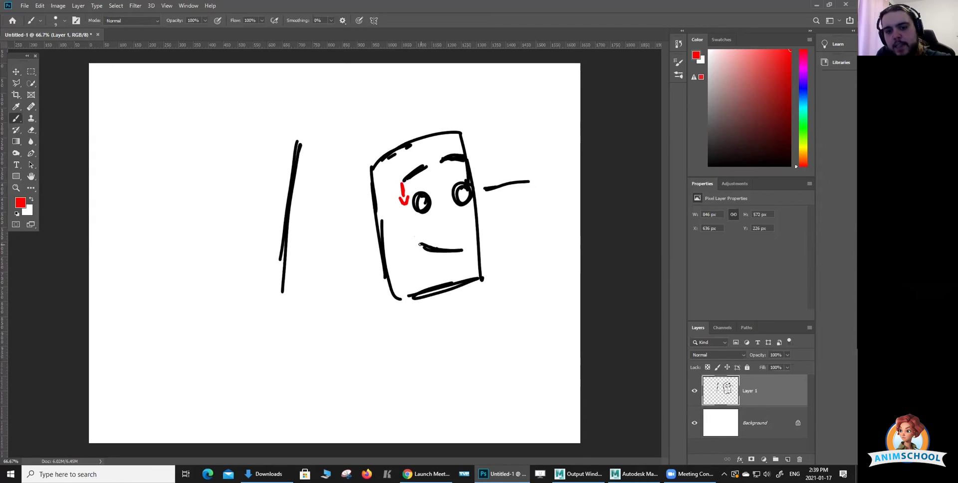
drag(413, 247, 406, 220)
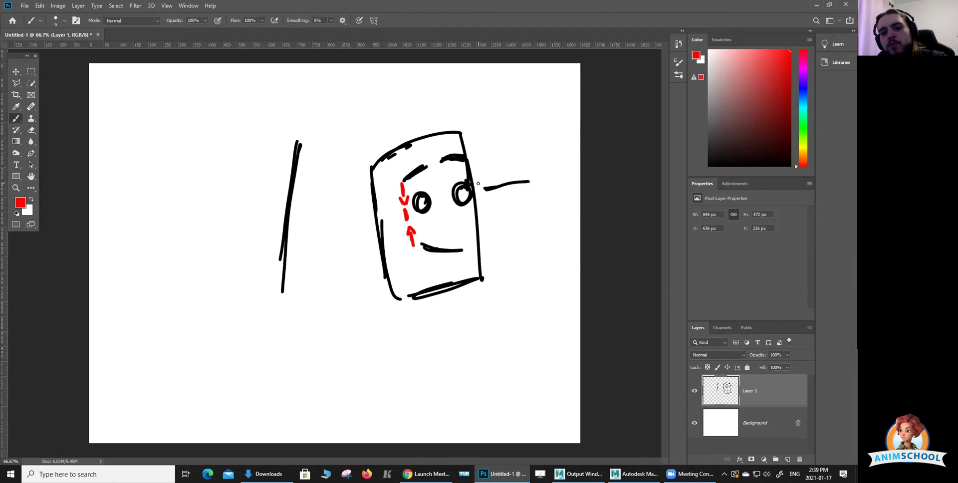
drag(478, 185, 473, 154)
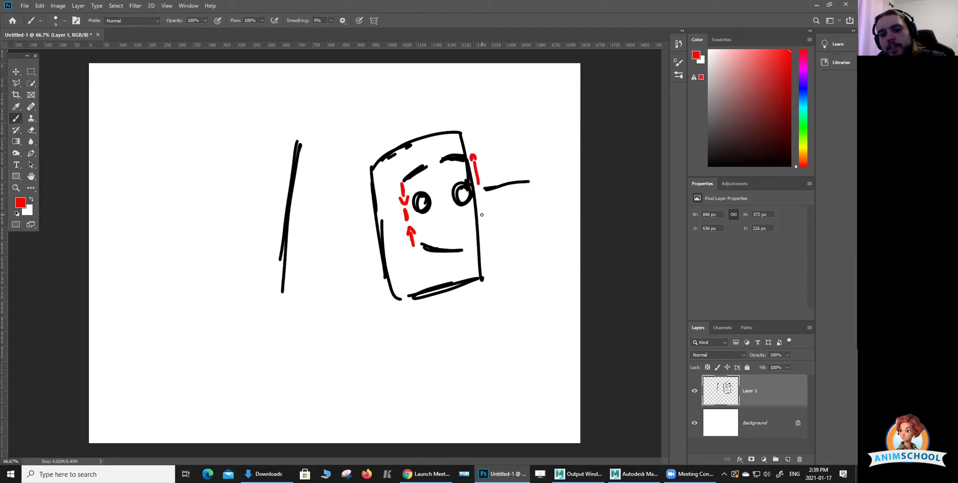
drag(481, 209, 484, 249)
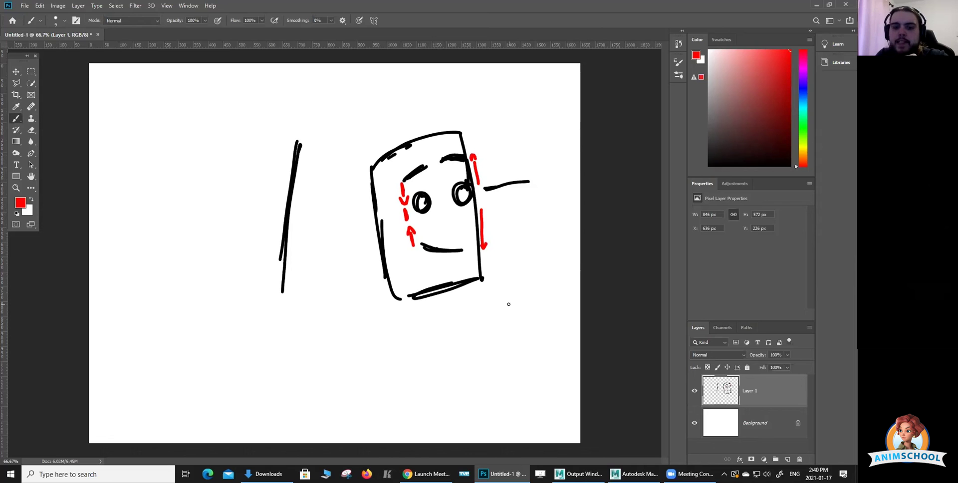
mouse_move(482, 174)
mouse_down()
mouse_move(480, 162)
mouse_move(488, 230)
mouse_up()
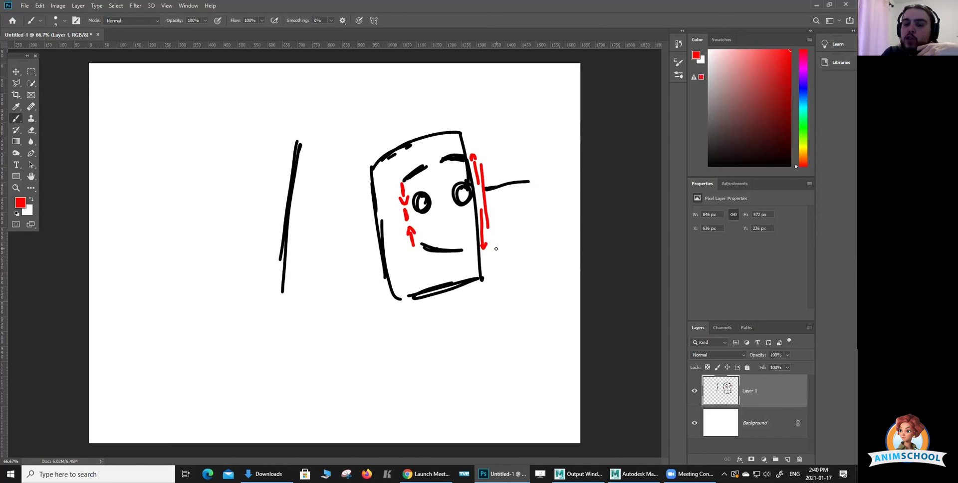
Switch to Maya, raise the left brow control to about 0.03 in Y with -4.65 degrees Z rotation, and rotate the right to about 8 degrees.
key(alt+Tab)
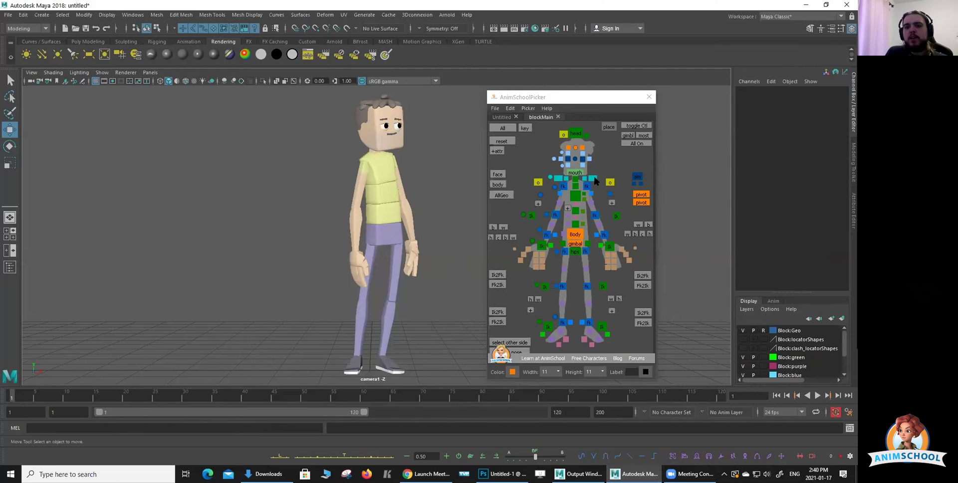
click(584, 148)
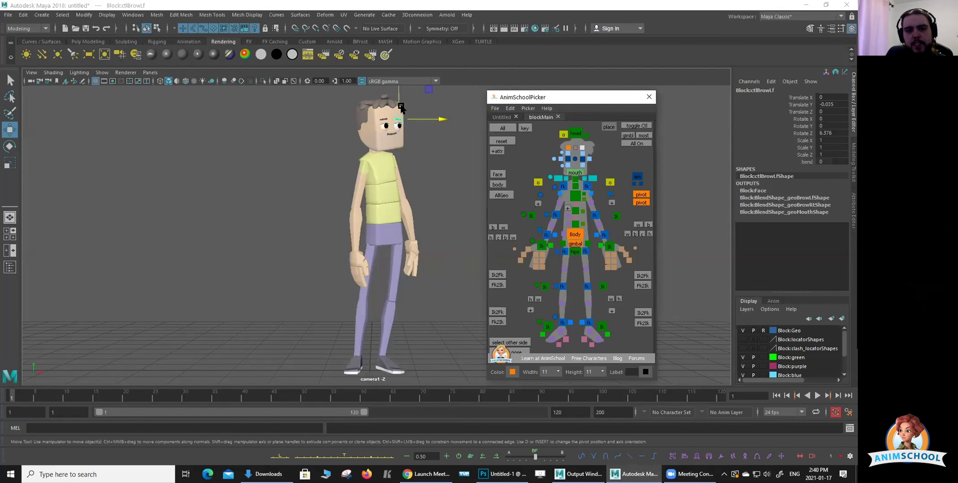
drag(398, 107, 372, 113)
key(e)
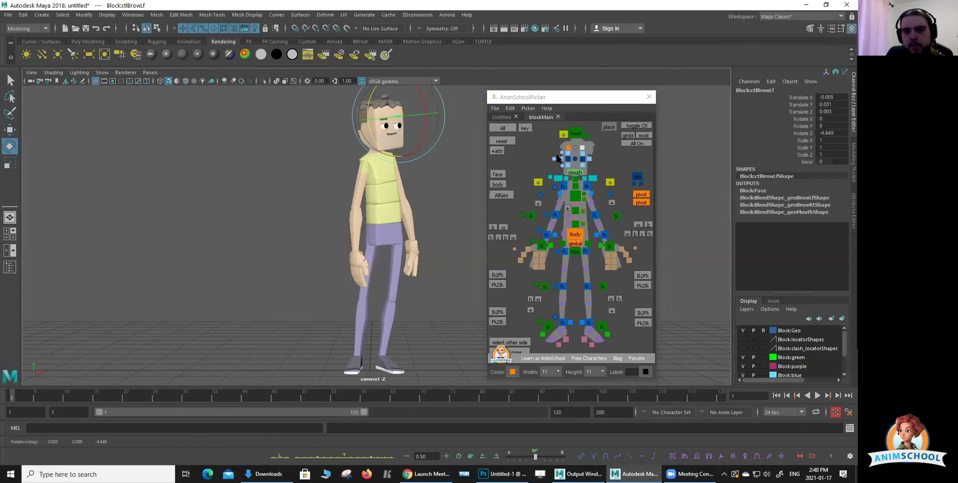
click(348, 110)
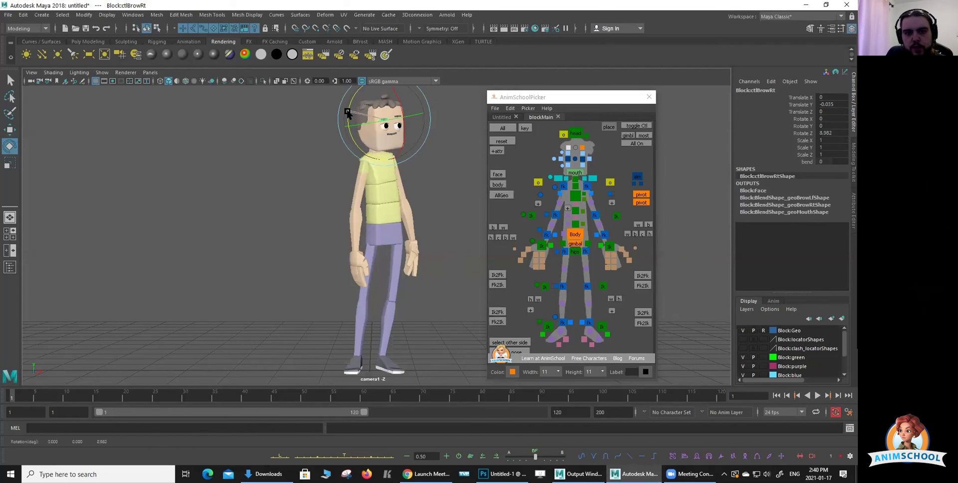
Move the mouth control to about -0.01, -0.002 and -0.003 in X, Y and Z, and rotate it to -4.92 degrees in Z.
click(575, 172)
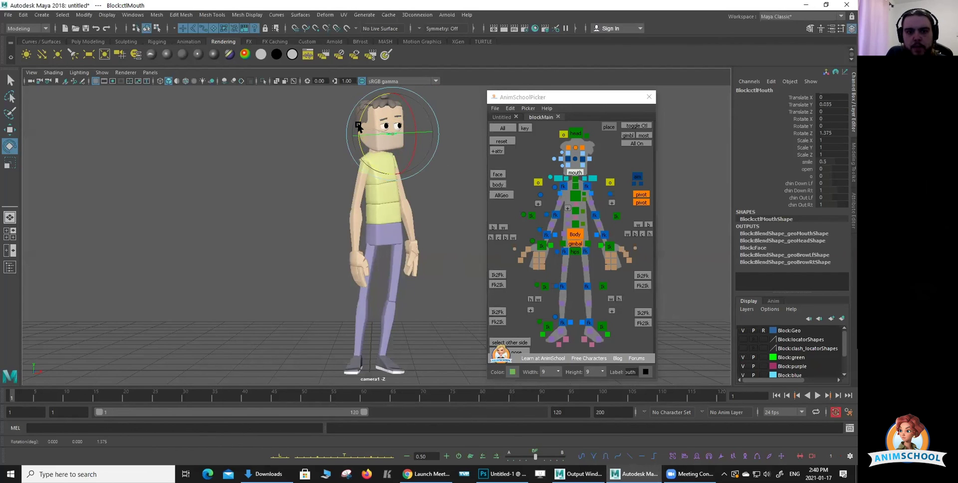
drag(359, 131, 363, 123)
key(w)
middle_drag(422, 155, 422, 157)
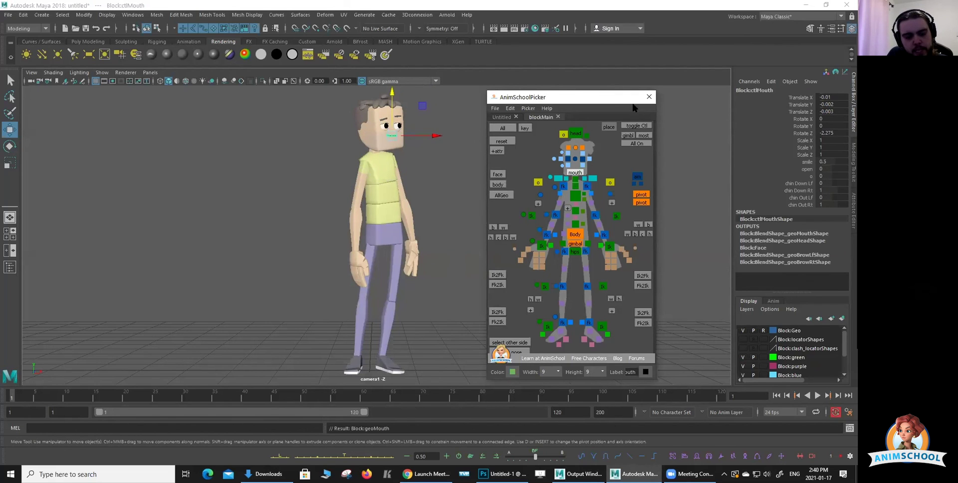
key(e)
click(362, 120)
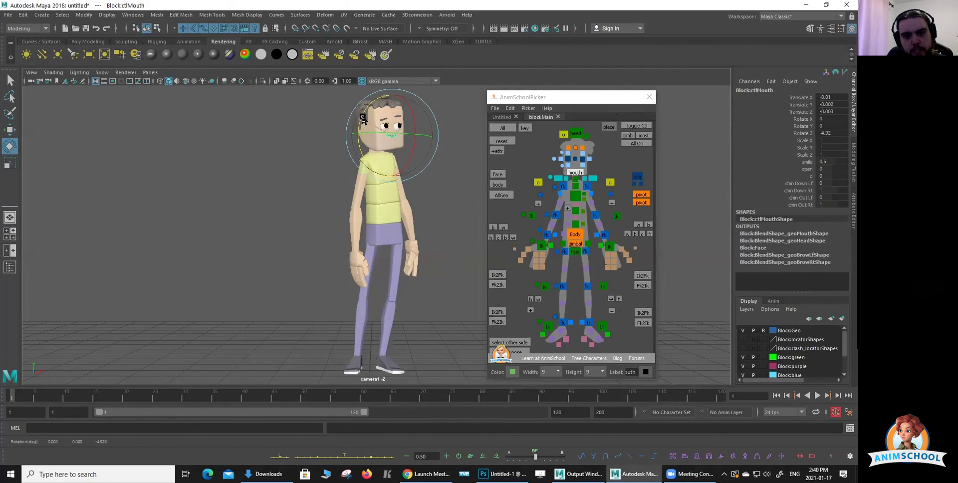
click(453, 131)
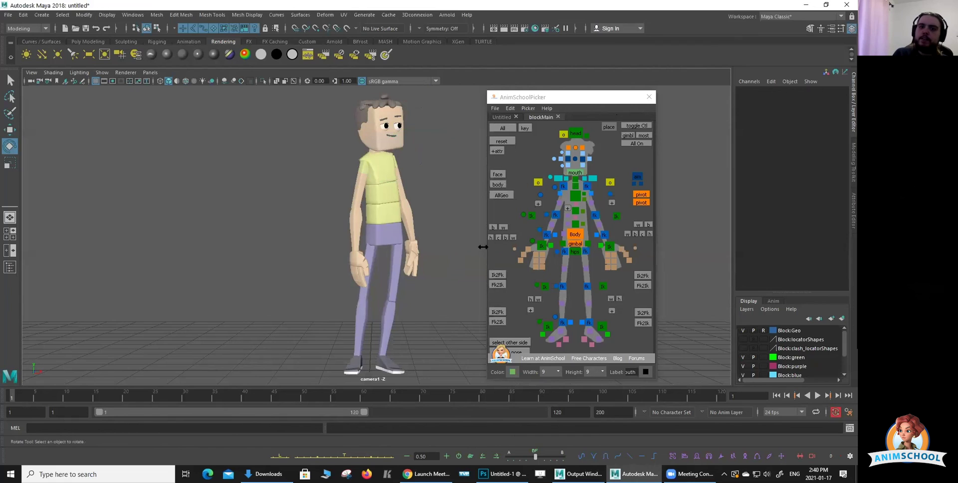
Select all of the character's controls and clear the selection.
click(503, 129)
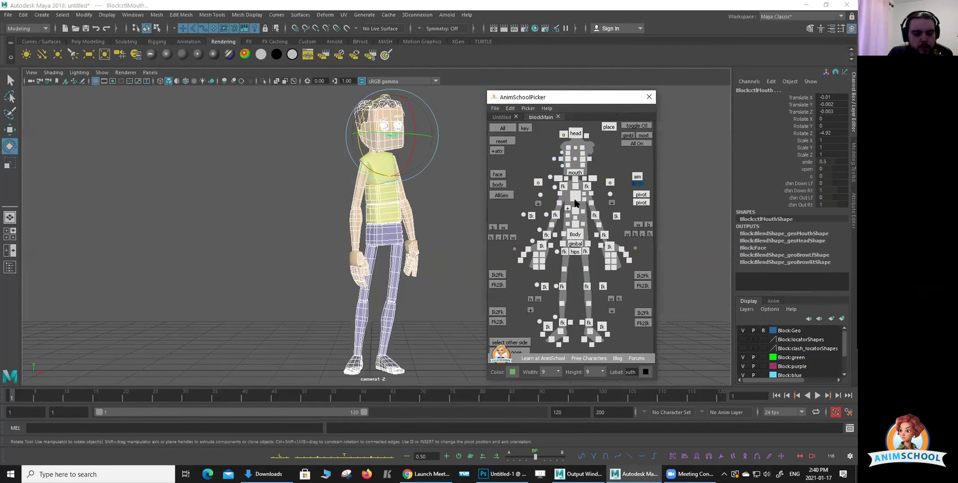
click(293, 227)
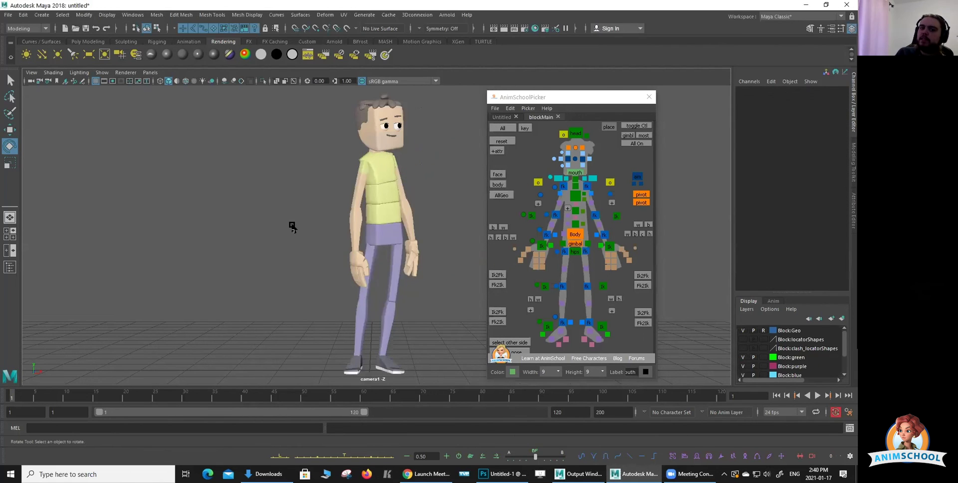